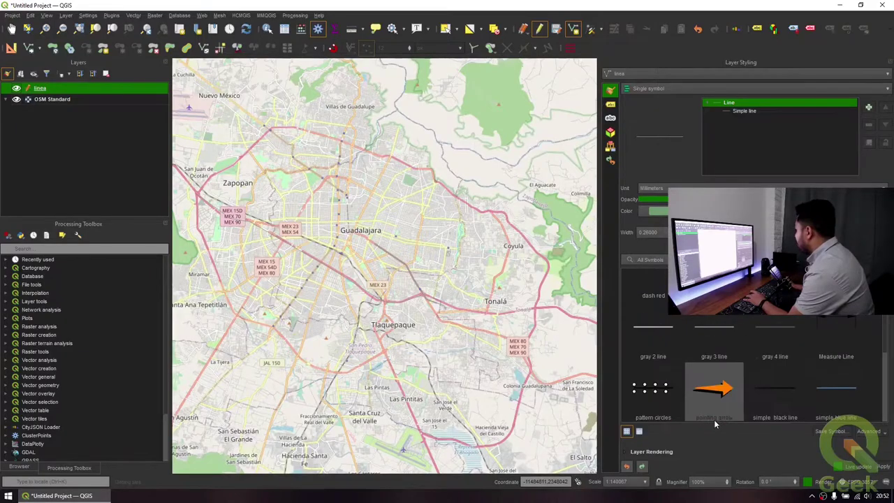
Apply the topo main road symbol to the linea layer, close the styling settings, and fit the line in the map.
{"action": "left_click", "coordinate": [710, 395]}
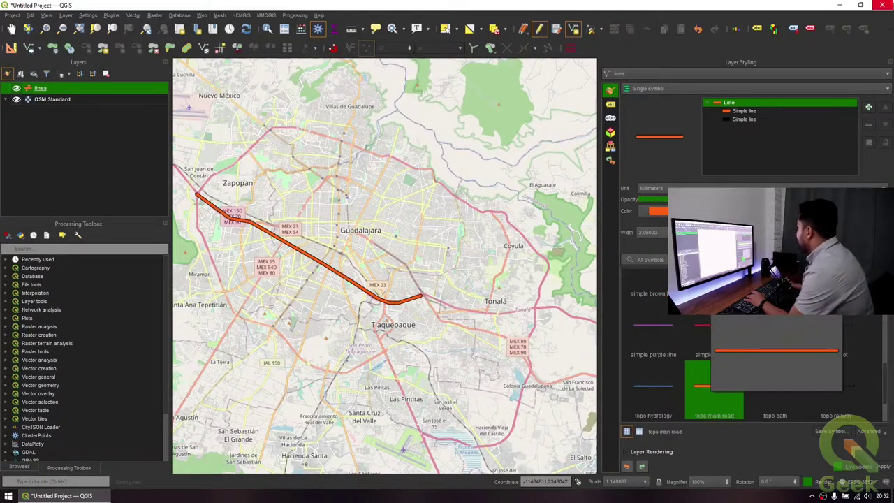
{"action": "key", "text": "F7"}
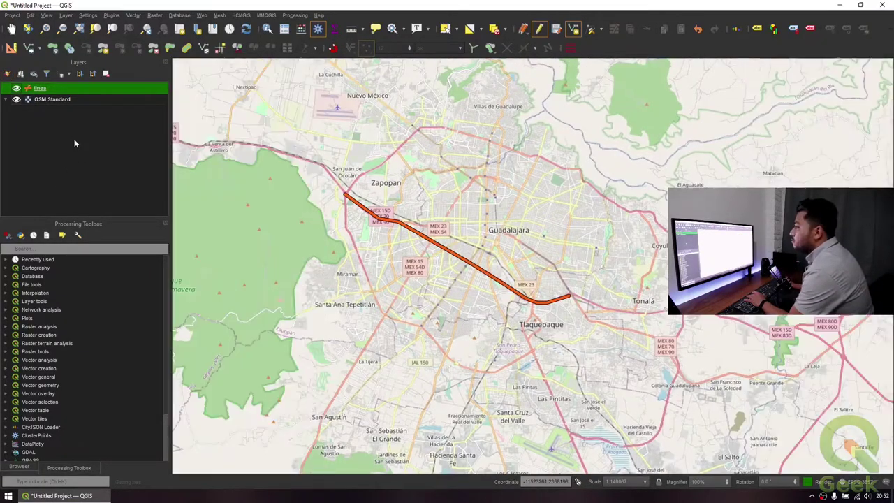
{"action": "right_click", "coordinate": [80, 88]}
{"action": "left_click", "coordinate": [95, 92]}
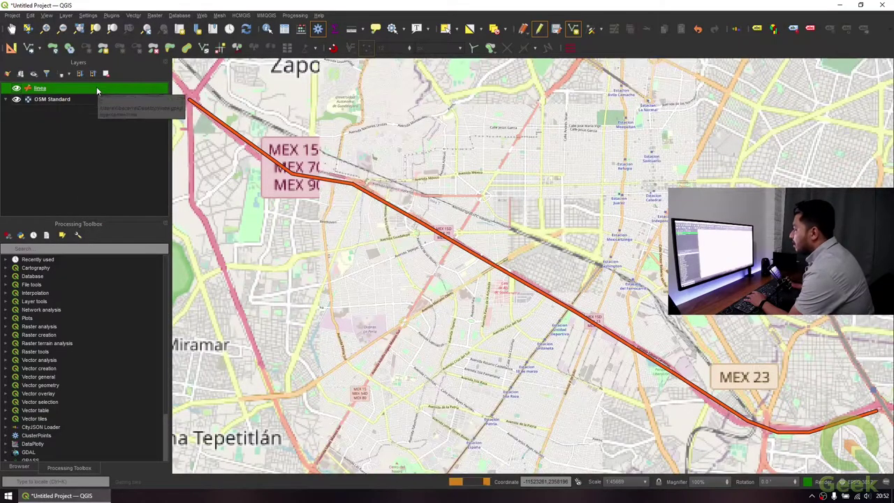
Save the linea layer's edits and end its editing session.
{"action": "right_click", "coordinate": [96, 87]}
{"action": "left_click", "coordinate": [558, 28]}
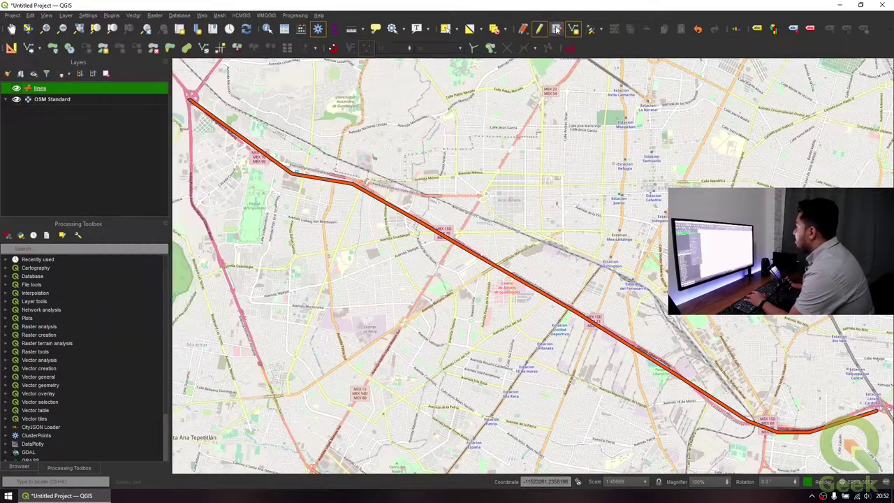
{"action": "left_click", "coordinate": [540, 28]}
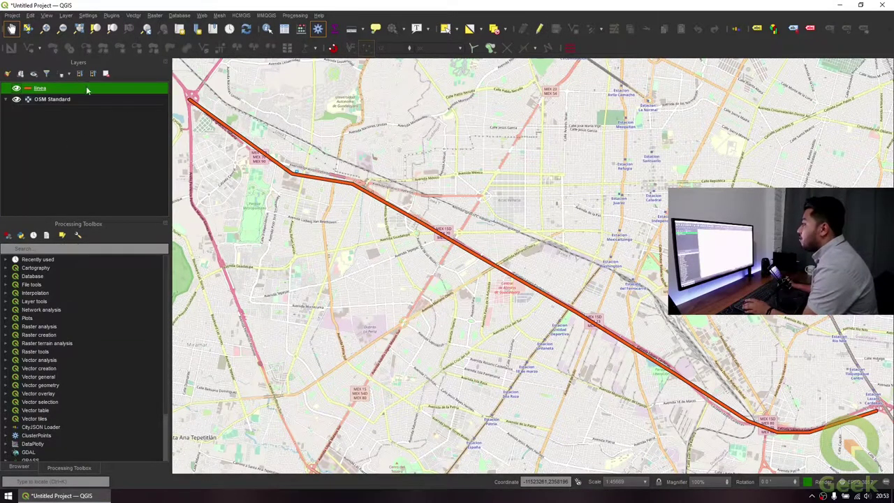
Look up the Locate points along lines plugin in the plugin manager using "alon", and capture a screen snip of its tool icon.
{"action": "left_click", "coordinate": [111, 15]}
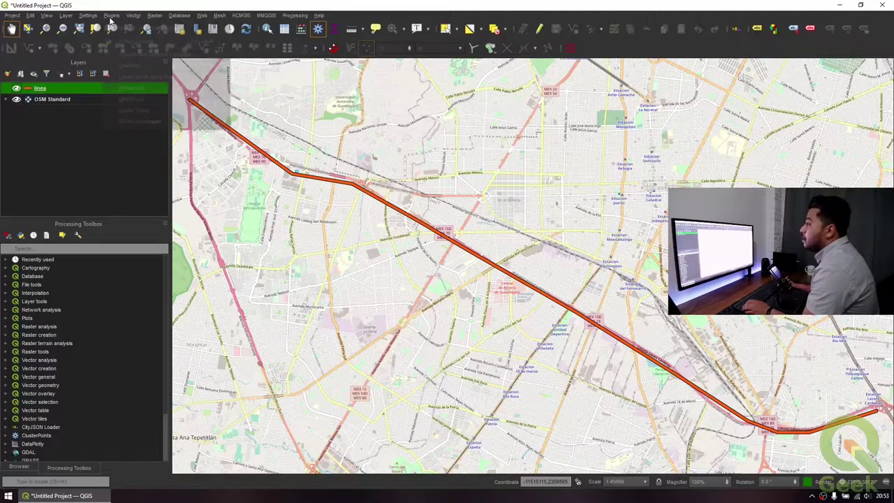
{"action": "left_click", "coordinate": [151, 26]}
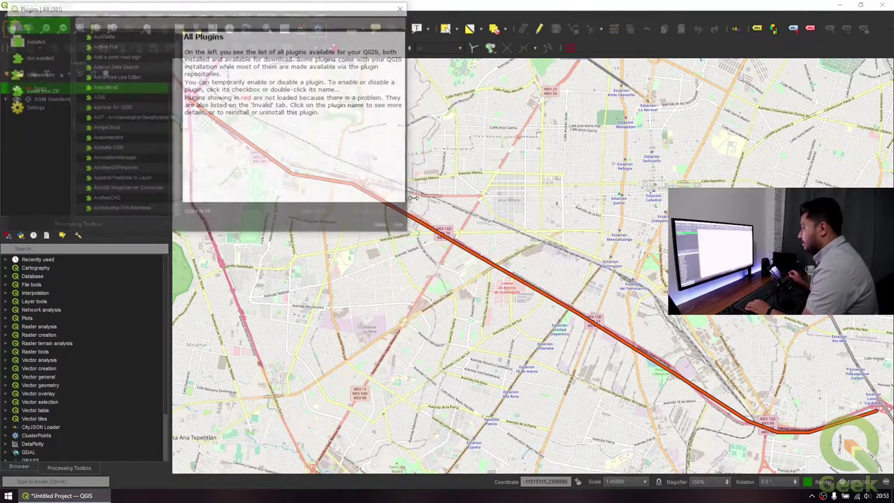
{"action": "left_click_drag", "start_coordinate": [262, 16], "coordinate": [496, 145]}
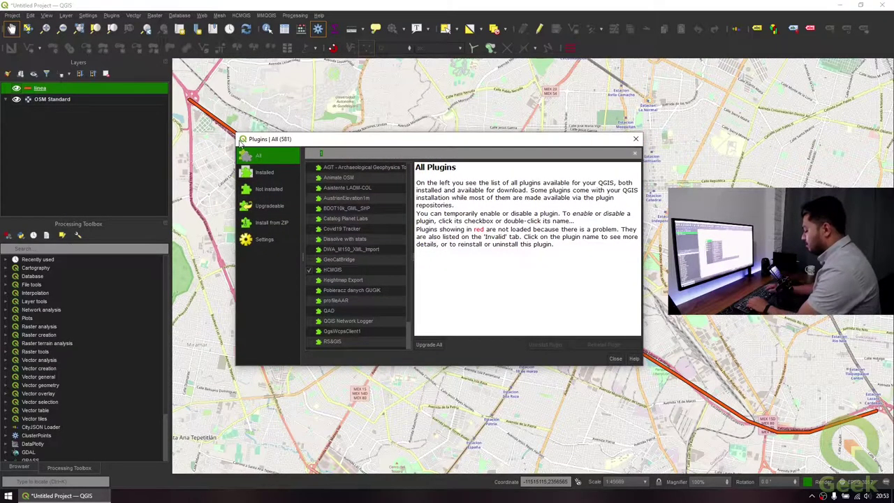
{"action": "type", "text": "alon"}
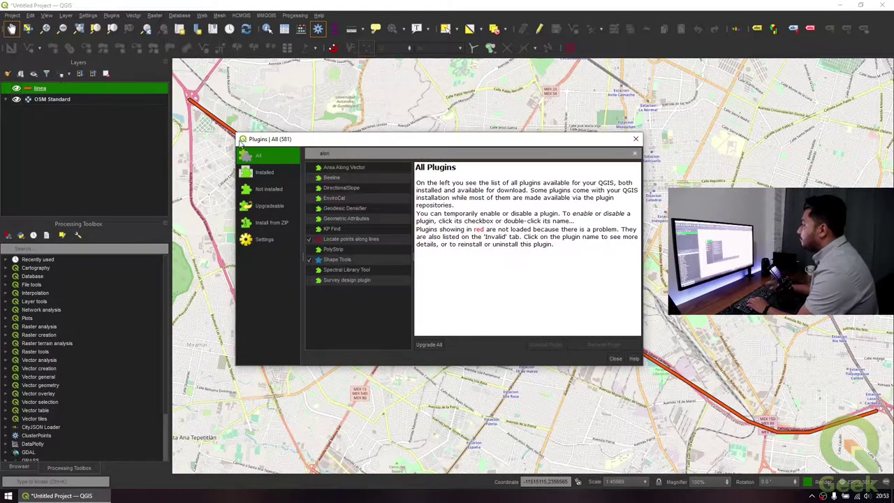
{"action": "left_click", "coordinate": [370, 240]}
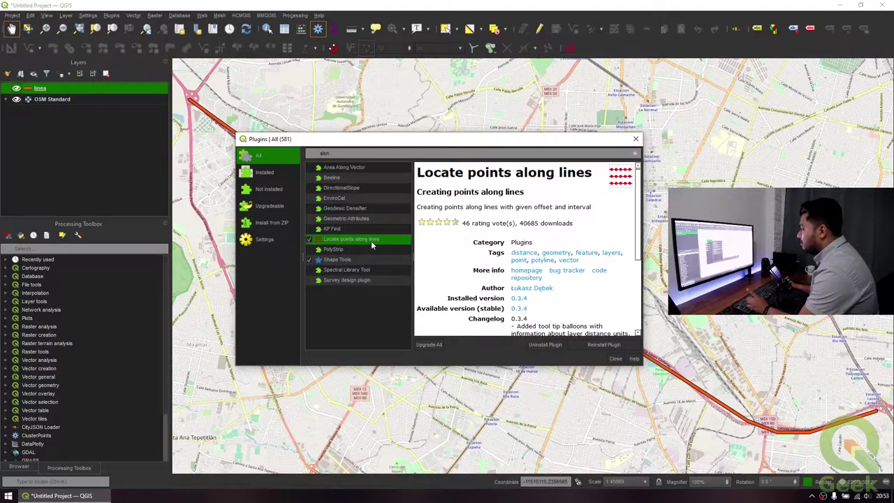
{"action": "key", "text": "super+shift+s"}
{"action": "left_click_drag", "start_coordinate": [549, 31], "coordinate": [597, 71]}
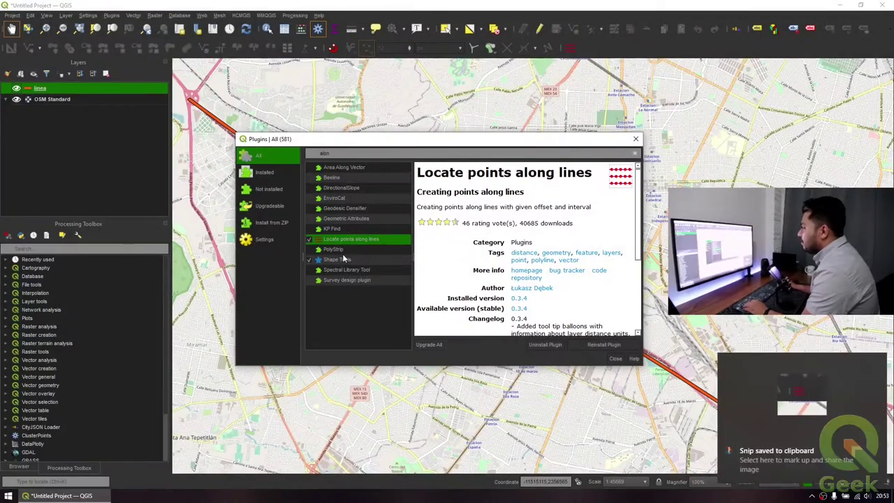
Look up the LRS plugin's details in the plugin manager and close the manager.
{"action": "type", "text": "lrs"}
{"action": "left_click", "coordinate": [356, 169]}
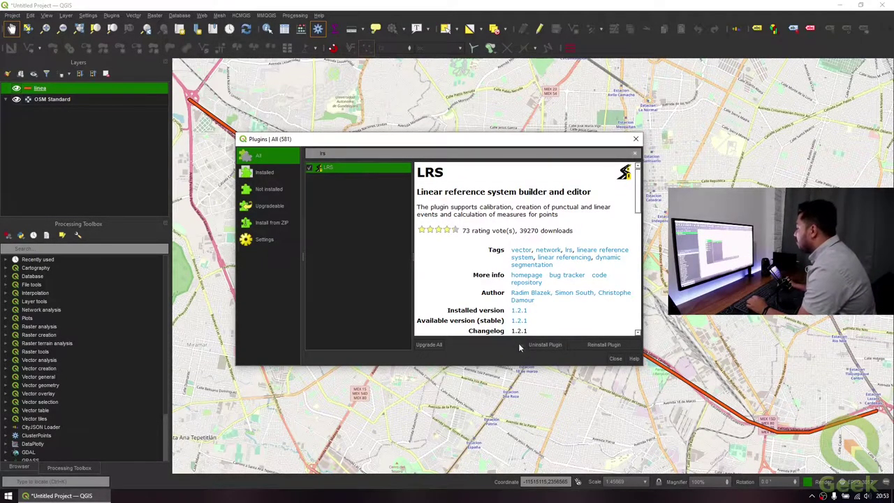
{"action": "left_click", "coordinate": [615, 360]}
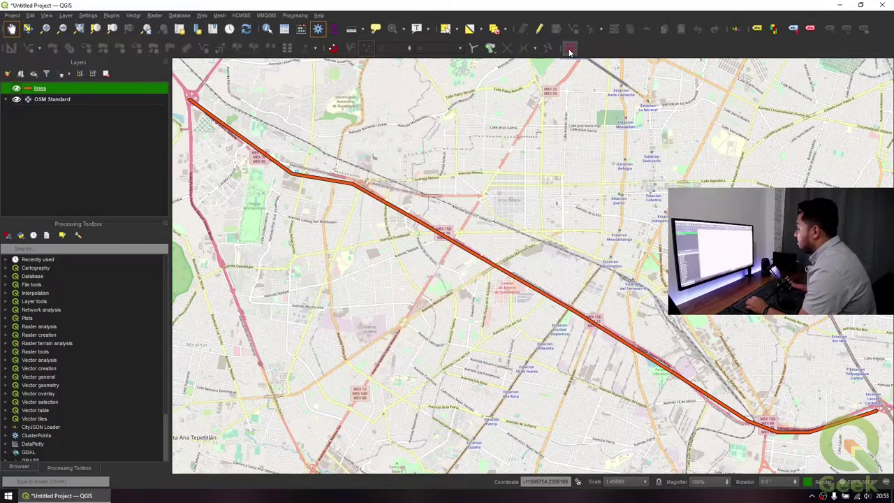
Capture one screen snip of the toolbar area and another of the Layers and Processing Toolbox area.
{"action": "key", "text": "super+shift+s"}
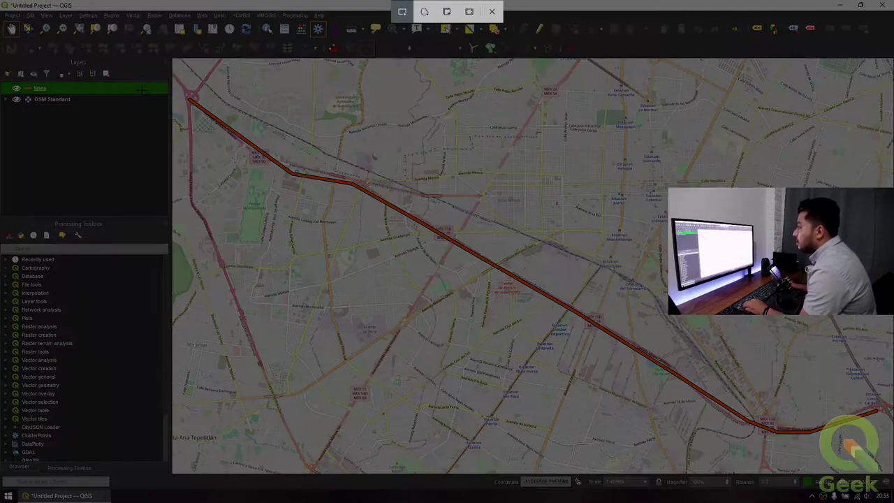
{"action": "left_click_drag", "start_coordinate": [1, 1], "coordinate": [891, 68]}
{"action": "key", "text": "super+shift+s"}
{"action": "left_click_drag", "start_coordinate": [1, 58], "coordinate": [175, 477]}
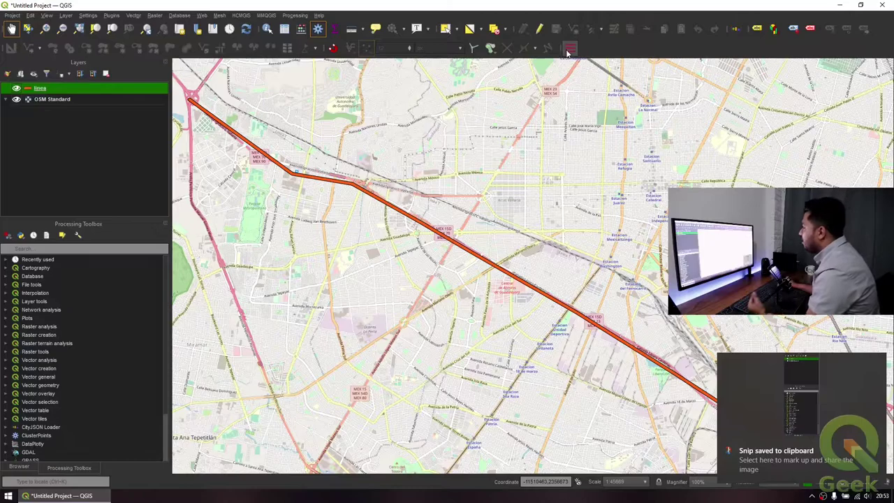
Display the LRS panel and widen it so all of its sections fit.
{"action": "right_click", "coordinate": [616, 46]}
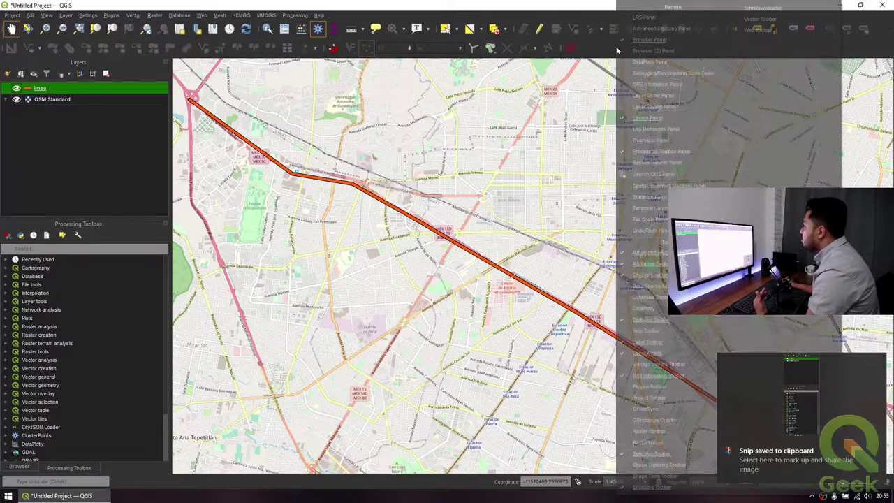
{"action": "left_click", "coordinate": [654, 17]}
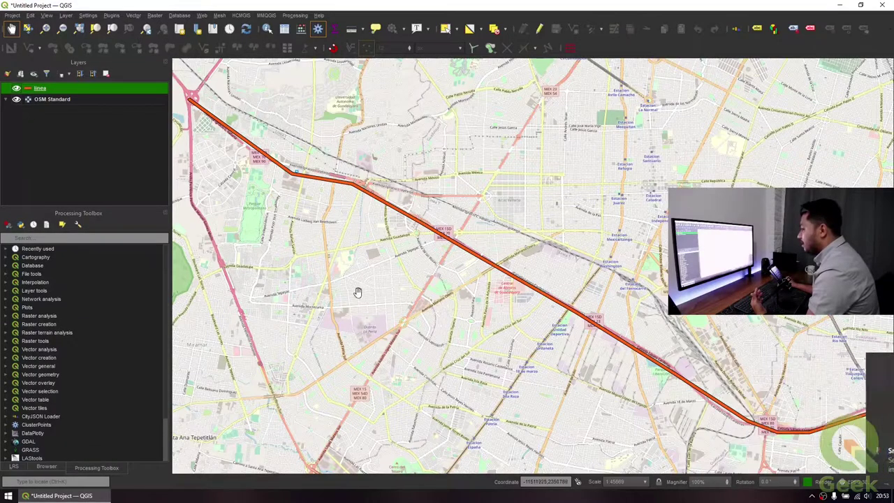
{"action": "left_click", "coordinate": [12, 467]}
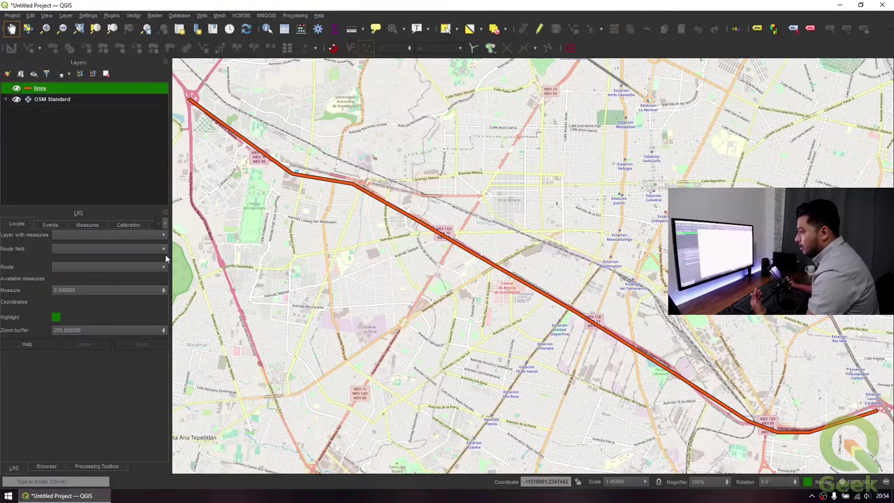
{"action": "left_click_drag", "start_coordinate": [170, 266], "coordinate": [199, 265]}
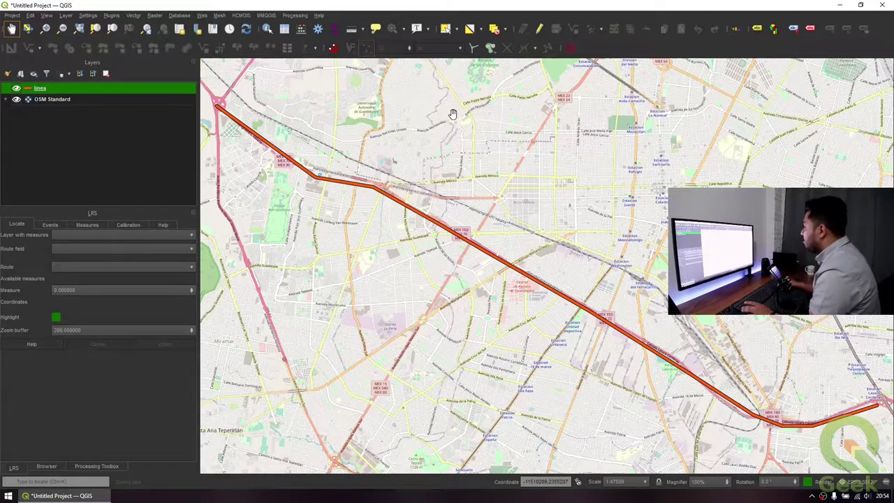
Start Locate points along lines with linea as the input polyline layer and name the output layer puntos.
{"action": "left_click", "coordinate": [570, 48]}
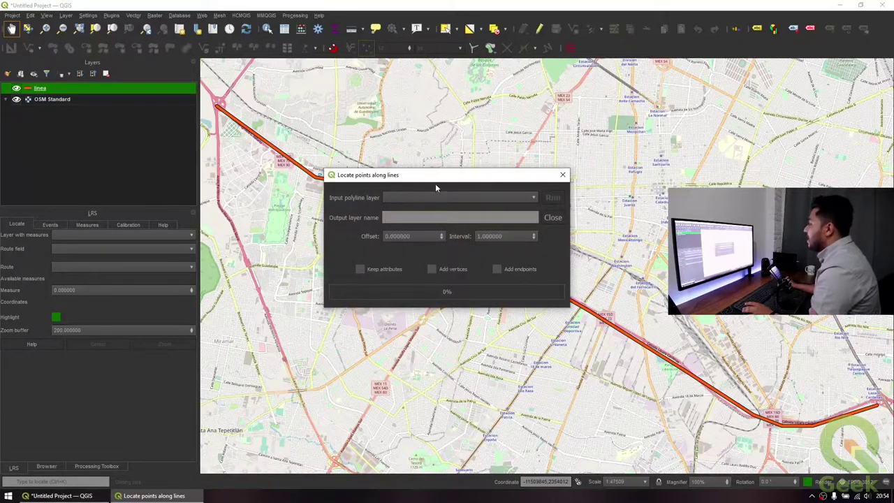
{"action": "left_click_drag", "start_coordinate": [435, 179], "coordinate": [385, 161]}
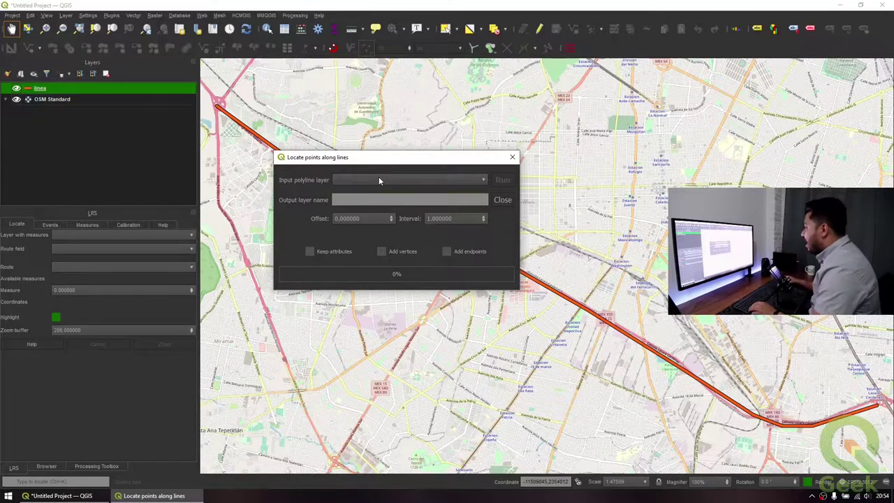
{"action": "left_click", "coordinate": [379, 180]}
{"action": "left_click", "coordinate": [381, 172]}
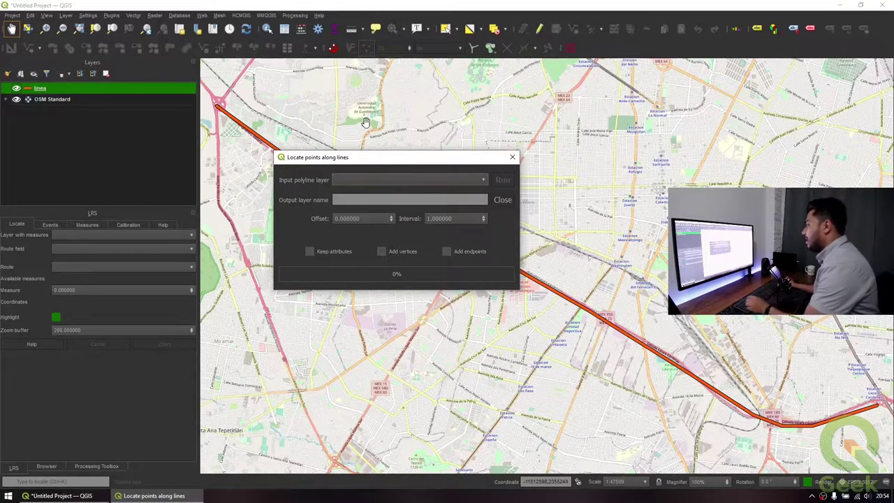
{"action": "left_click", "coordinate": [401, 181]}
{"action": "left_click", "coordinate": [384, 199]}
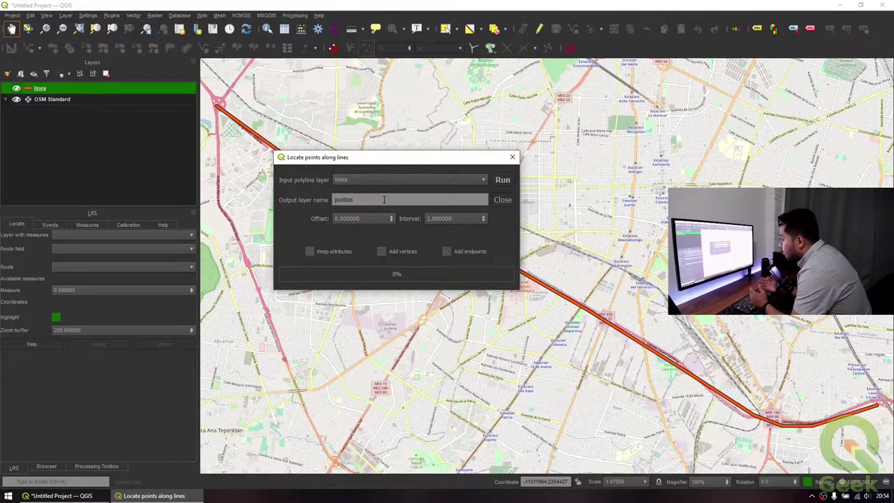
Generate the puntos layer with interval 0, keeping attributes and adding endpoints, and close the point-location dialog.
{"action": "left_click", "coordinate": [378, 220]}
{"action": "left_click", "coordinate": [433, 219]}
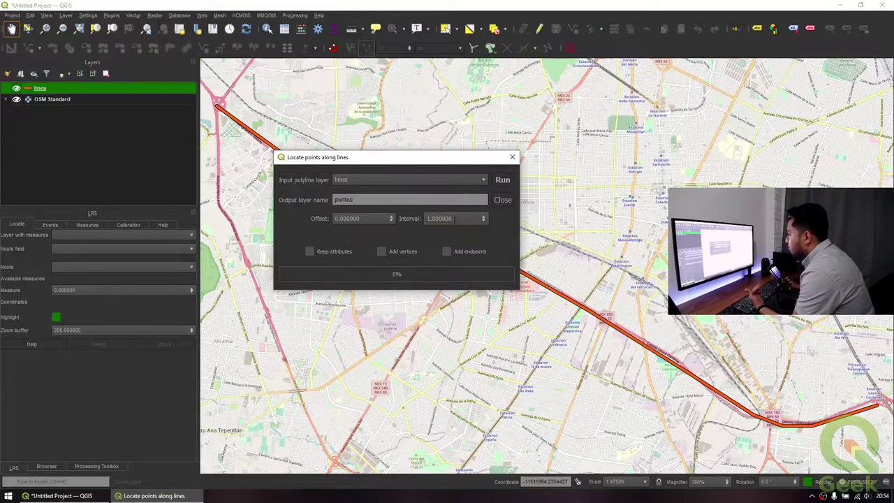
{"action": "type", "text": "0"}
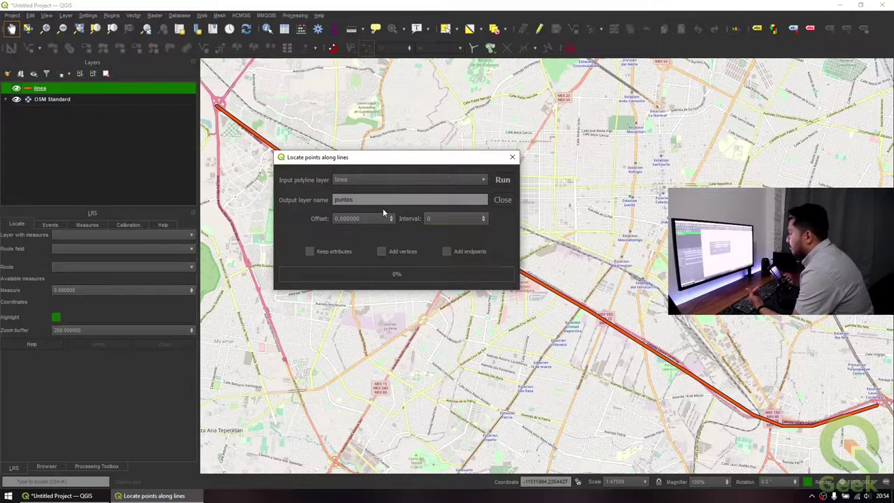
{"action": "left_click", "coordinate": [335, 250]}
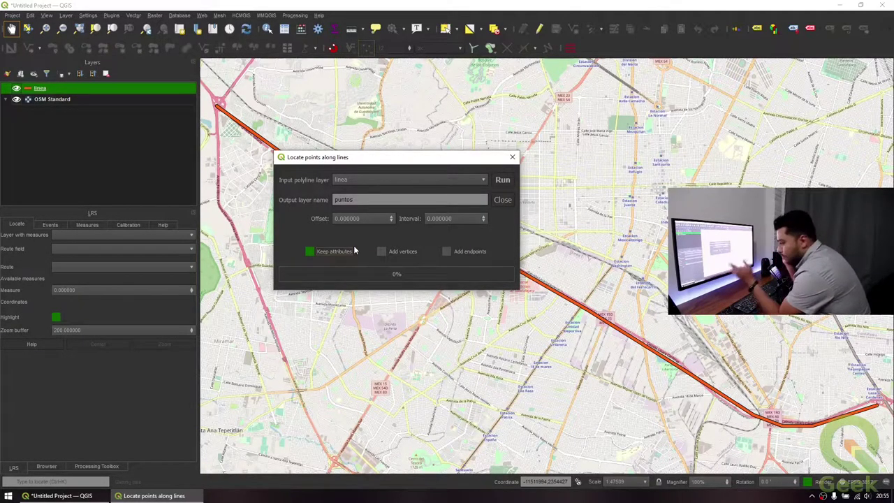
{"action": "left_click", "coordinate": [463, 258]}
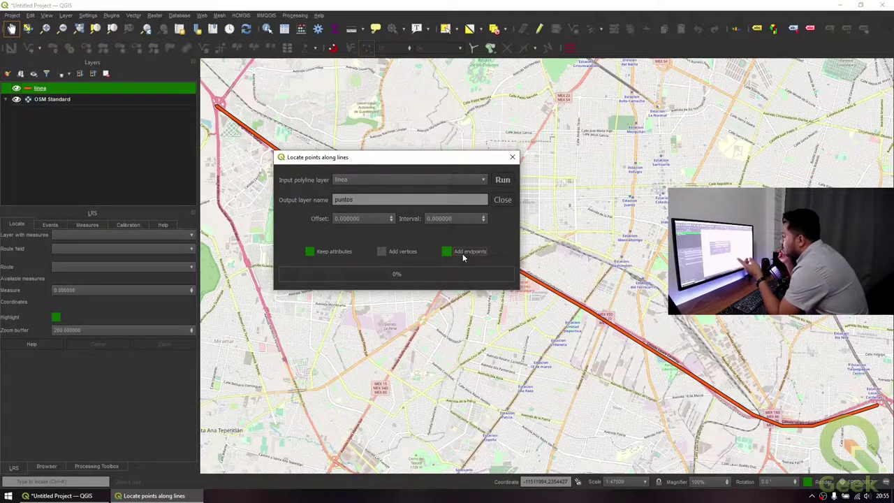
{"action": "left_click", "coordinate": [501, 180]}
{"action": "left_click", "coordinate": [513, 157]}
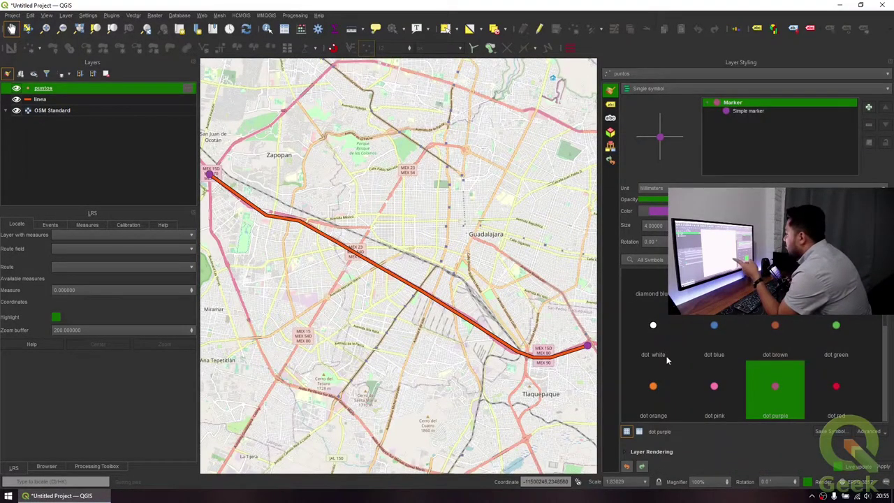
Hide the OSM Standard basemap and close the layer styling settings.
{"action": "left_click", "coordinate": [16, 111]}
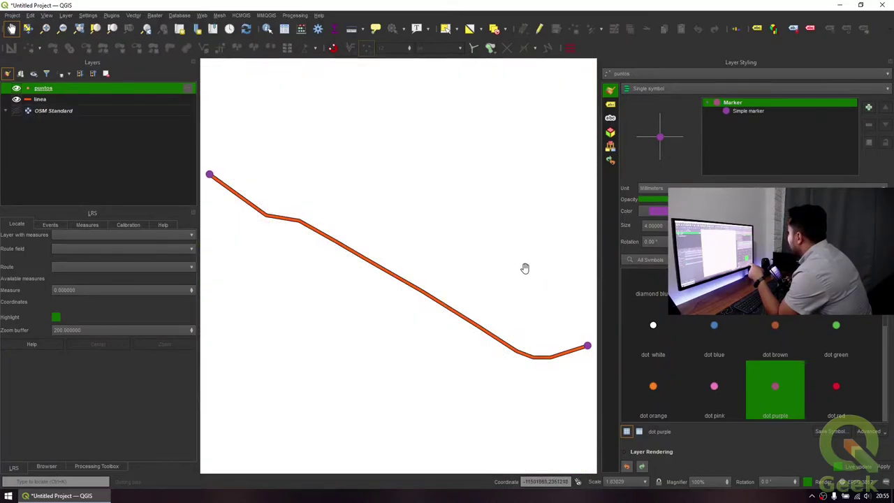
{"action": "key", "text": "F7"}
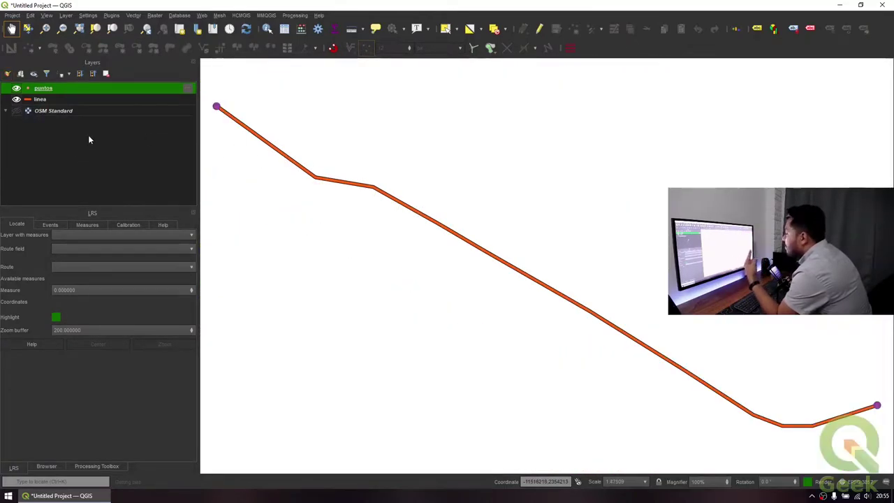
Open the attribute tables of the puntos and linea layers to compare their fields.
{"action": "right_click", "coordinate": [88, 90]}
{"action": "left_click", "coordinate": [129, 222]}
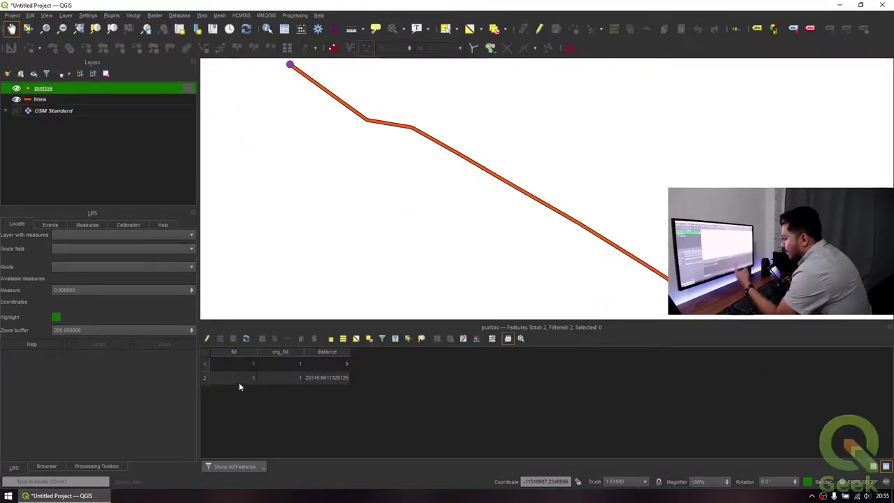
{"action": "right_click", "coordinate": [105, 100]}
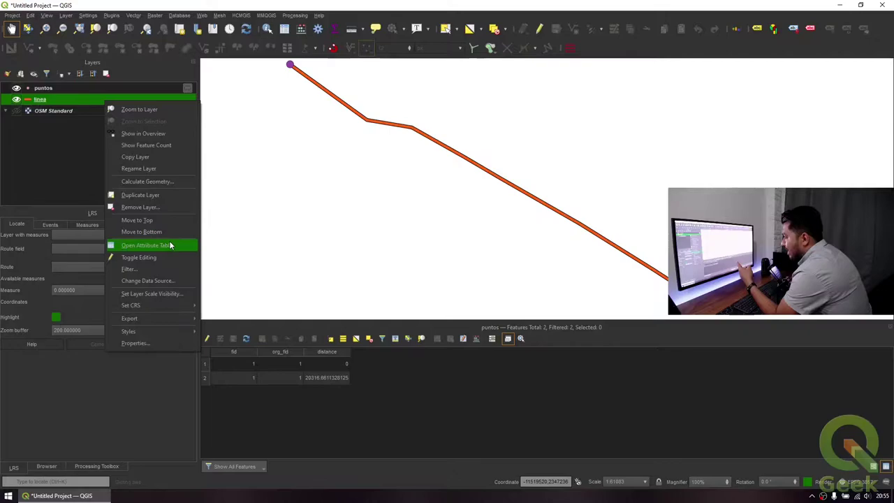
{"action": "left_click", "coordinate": [173, 245]}
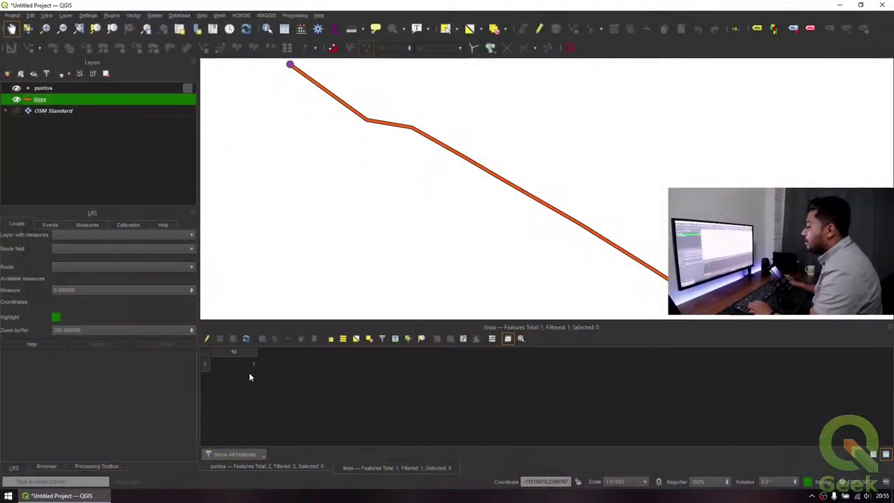
Select the first record in the puntos attribute table and locate its point on the map.
{"action": "left_click", "coordinate": [297, 466]}
{"action": "left_click", "coordinate": [204, 364]}
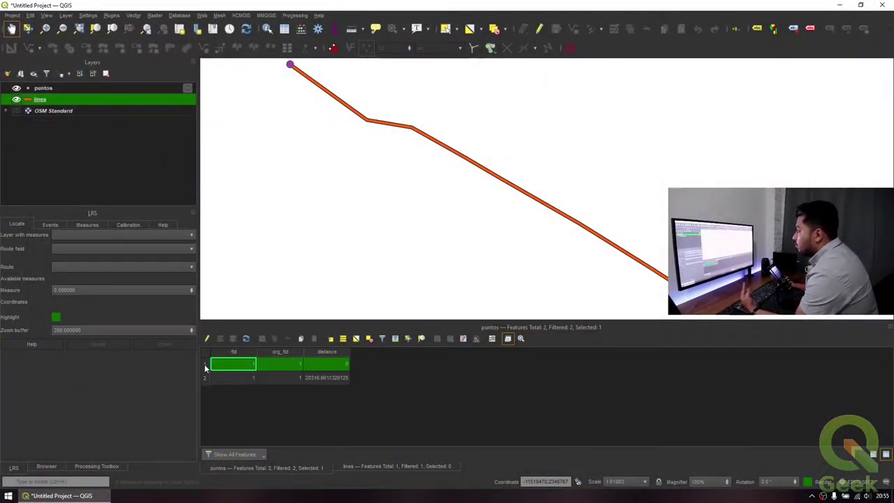
{"action": "right_click", "coordinate": [251, 367]}
{"action": "left_click", "coordinate": [301, 397]}
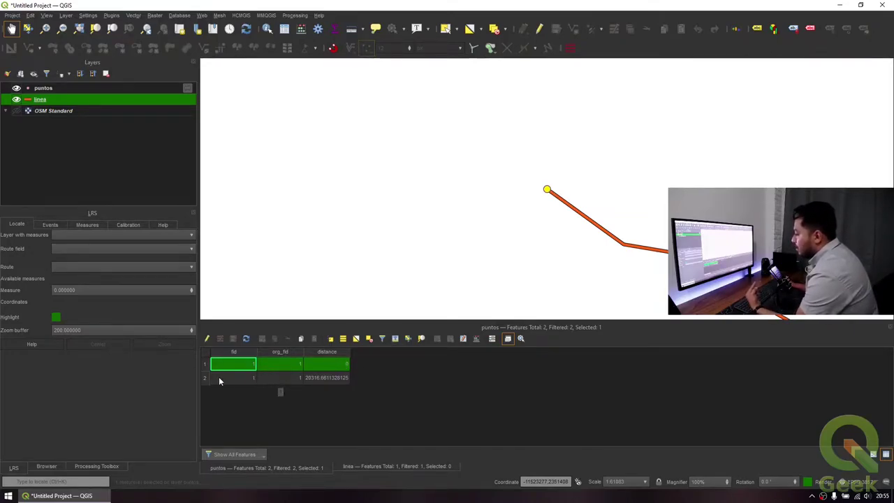
Select the second record in the puntos attribute table and zoom to its point at the other end of the line.
{"action": "left_click", "coordinate": [206, 380]}
{"action": "right_click", "coordinate": [326, 377]}
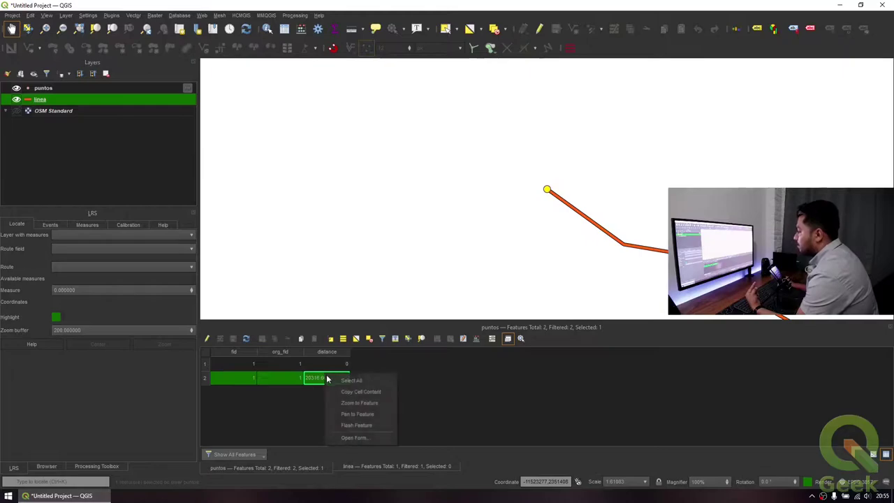
{"action": "left_click", "coordinate": [364, 403]}
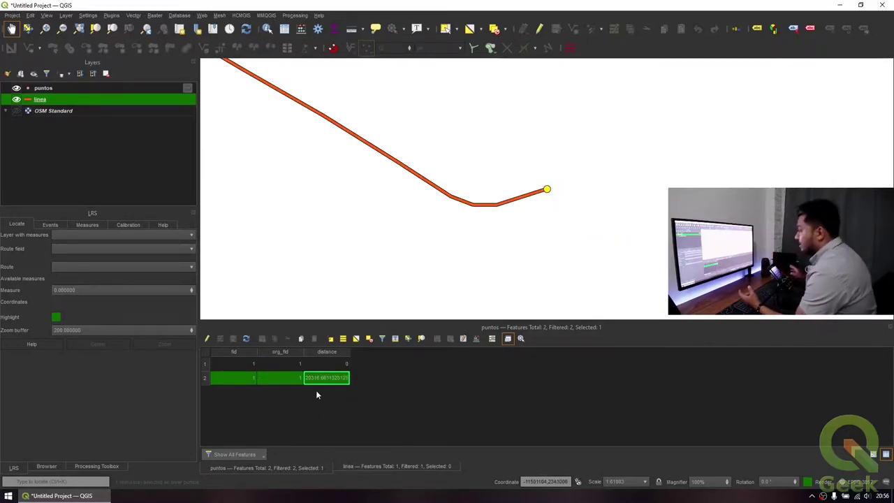
{"action": "scroll", "coordinate": [441, 230], "scroll_direction": "down", "scroll_amount": 2}
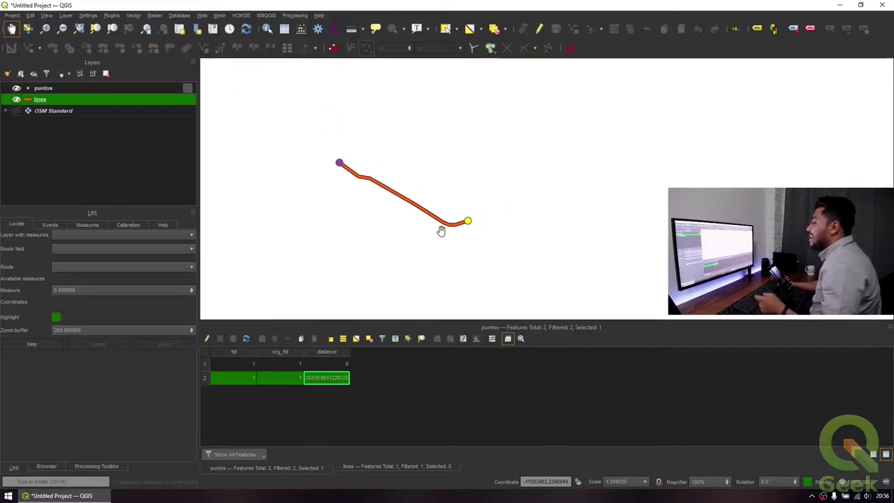
Clear the feature selection and close the puntos and linea attribute tables.
{"action": "left_click", "coordinate": [493, 31]}
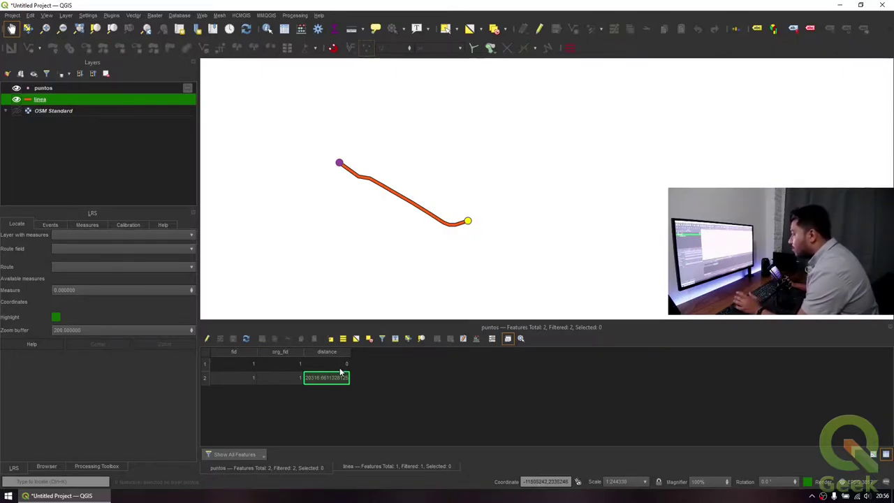
{"action": "left_click", "coordinate": [889, 327]}
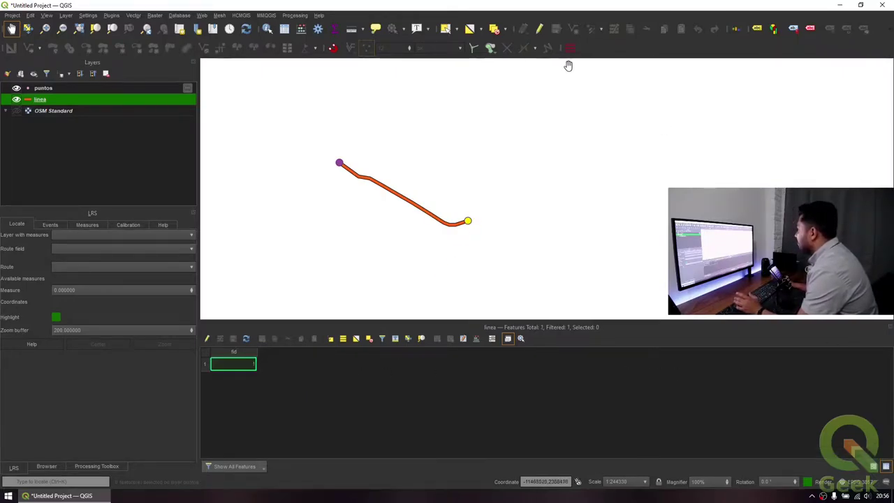
{"action": "left_click", "coordinate": [890, 327]}
Reopen the puntos attribute table to review its fields and distance values, and close it.
{"action": "left_click", "coordinate": [100, 85]}
{"action": "right_click", "coordinate": [99, 86]}
{"action": "left_click", "coordinate": [151, 218]}
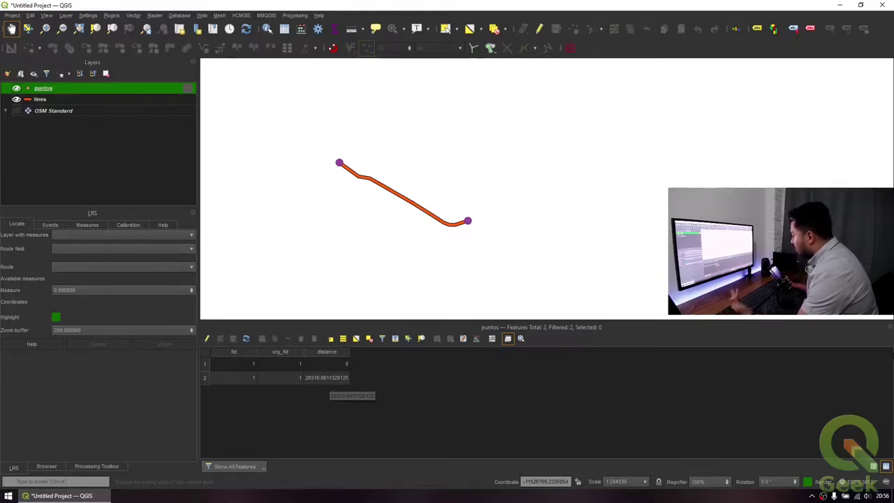
{"action": "left_click", "coordinate": [889, 326]}
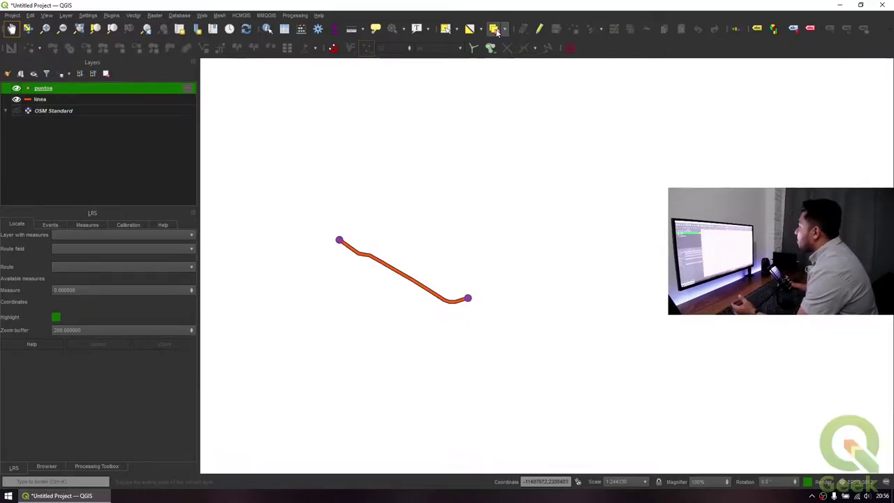
Check which fields the linea layer's attribute table contains and close the table.
{"action": "right_click", "coordinate": [101, 88]}
{"action": "left_click", "coordinate": [63, 92]}
{"action": "right_click", "coordinate": [63, 99]}
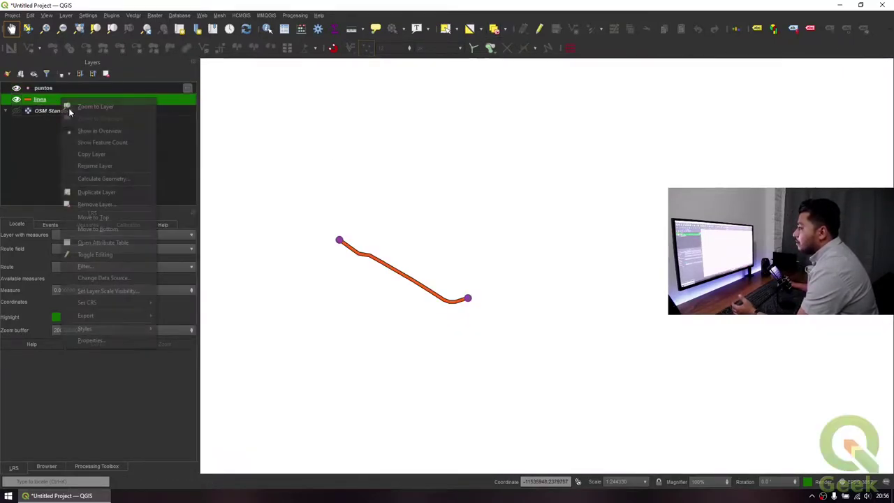
{"action": "left_click", "coordinate": [106, 241]}
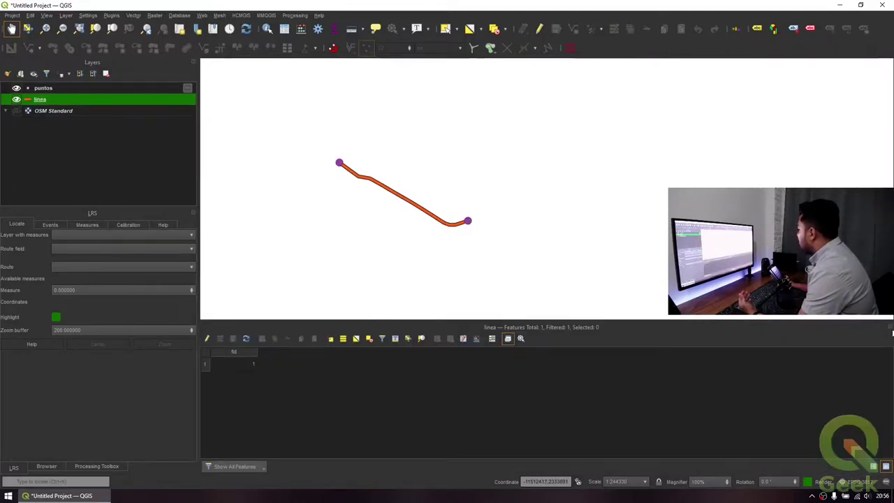
{"action": "left_click", "coordinate": [889, 326]}
Label the linea layer with single labels using the expression length($geometry).
{"action": "key", "text": "F7"}
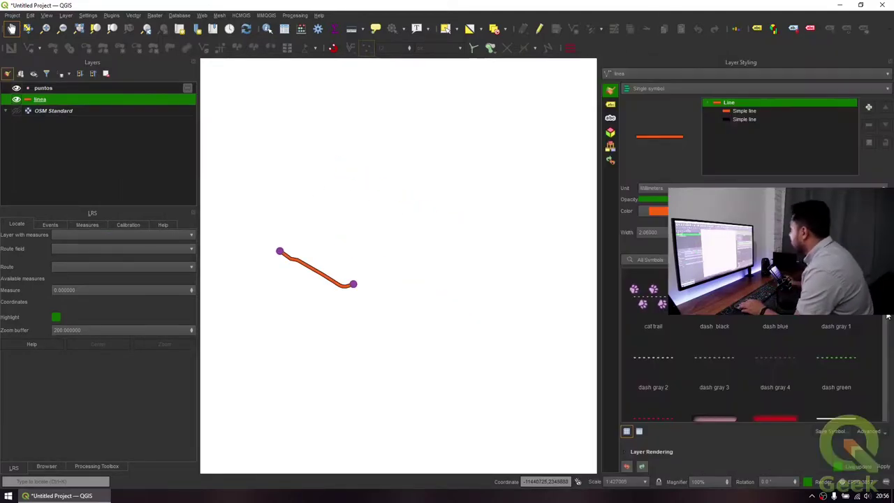
{"action": "left_click", "coordinate": [610, 104]}
{"action": "left_click", "coordinate": [653, 96]}
{"action": "left_click", "coordinate": [654, 97]}
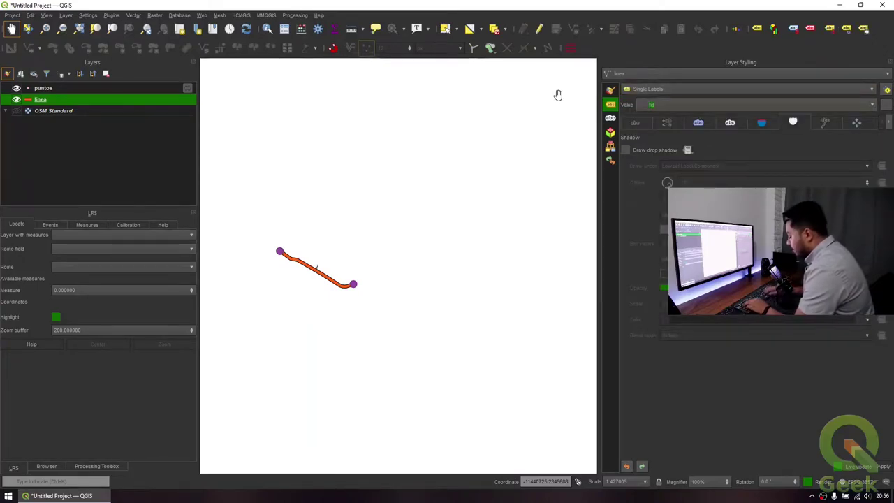
{"action": "left_click", "coordinate": [887, 105]}
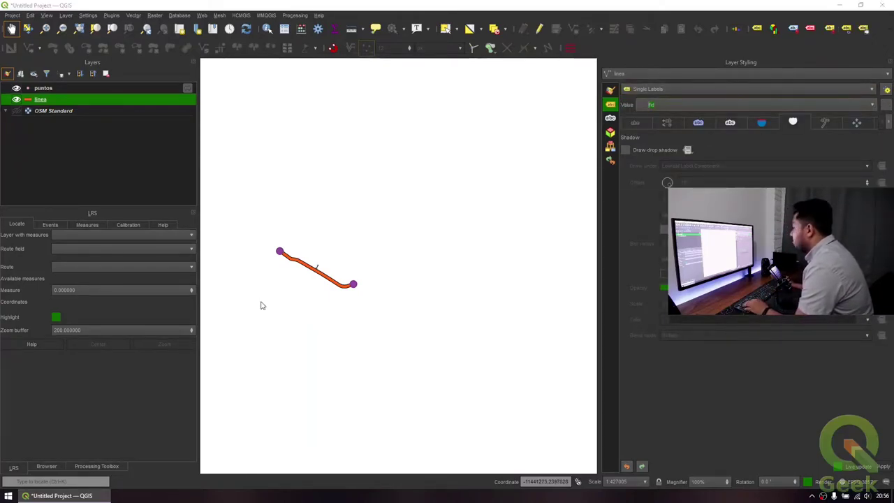
{"action": "type", "text": "len"}
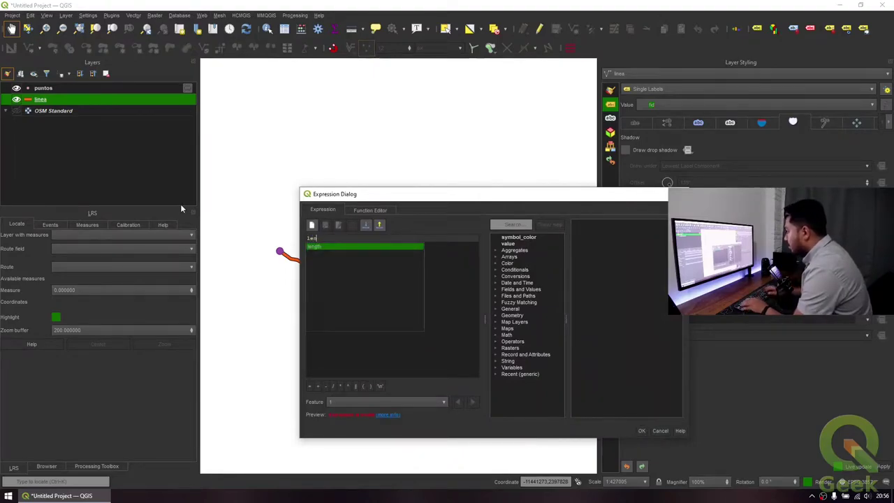
{"action": "type", "text": "gth($geometry)"}
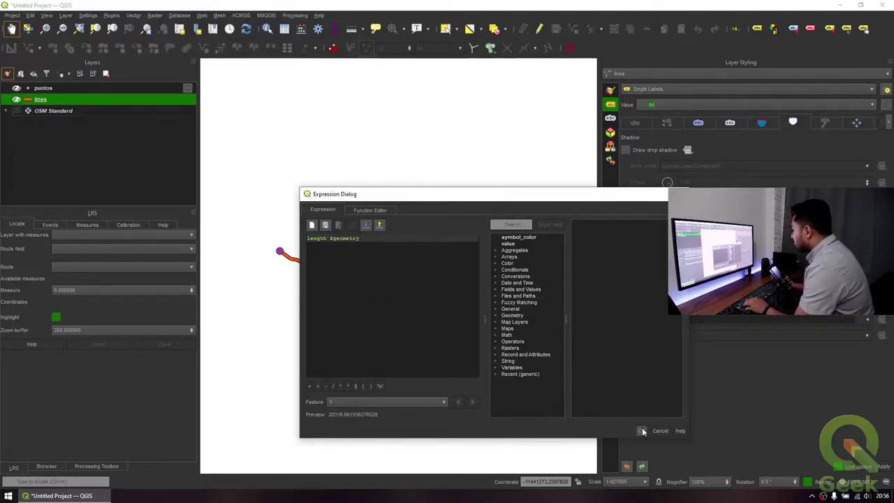
{"action": "left_click", "coordinate": [643, 431]}
Enable the label mask for the linea layer and examine the length label along the line.
{"action": "left_click", "coordinate": [656, 148]}
{"action": "left_click", "coordinate": [656, 148]}
{"action": "left_click", "coordinate": [729, 123]}
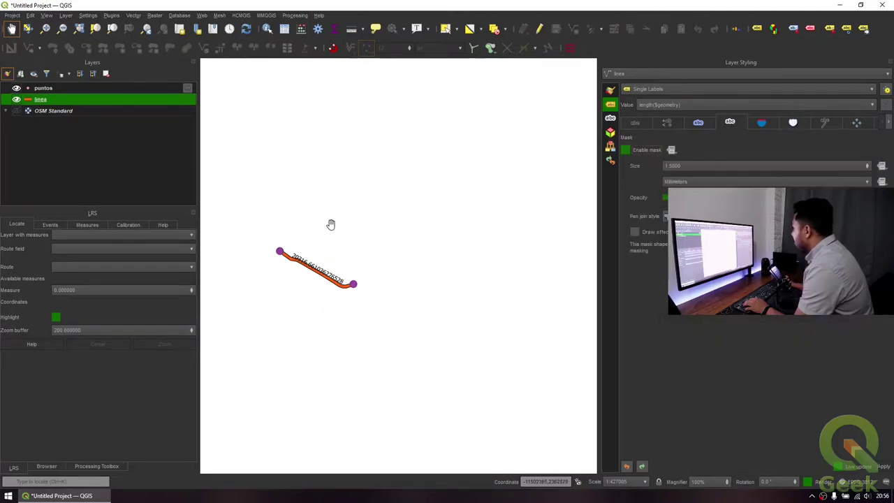
{"action": "scroll", "coordinate": [304, 262], "scroll_direction": "up", "scroll_amount": 2}
{"action": "left_click_drag", "start_coordinate": [307, 274], "coordinate": [354, 236]}
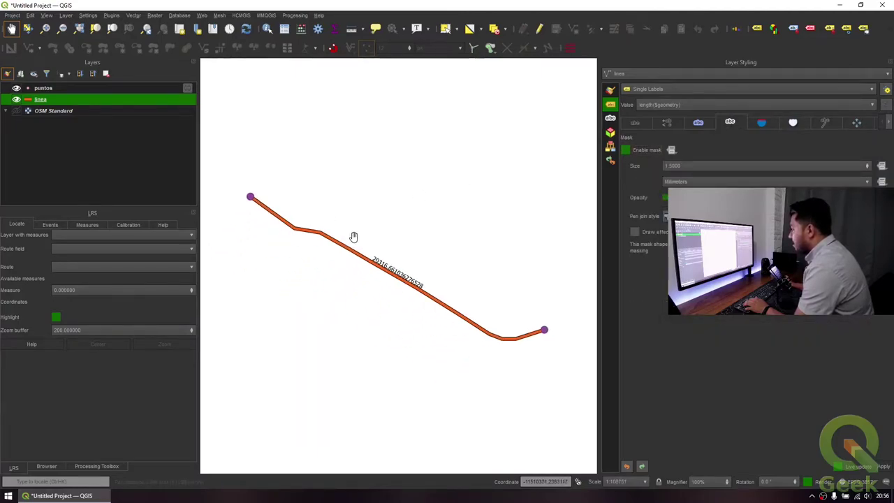
Compare the distance values in the puntos attribute table with the line's length label, and close the table and layer styling settings.
{"action": "left_click", "coordinate": [68, 90]}
{"action": "right_click", "coordinate": [70, 90]}
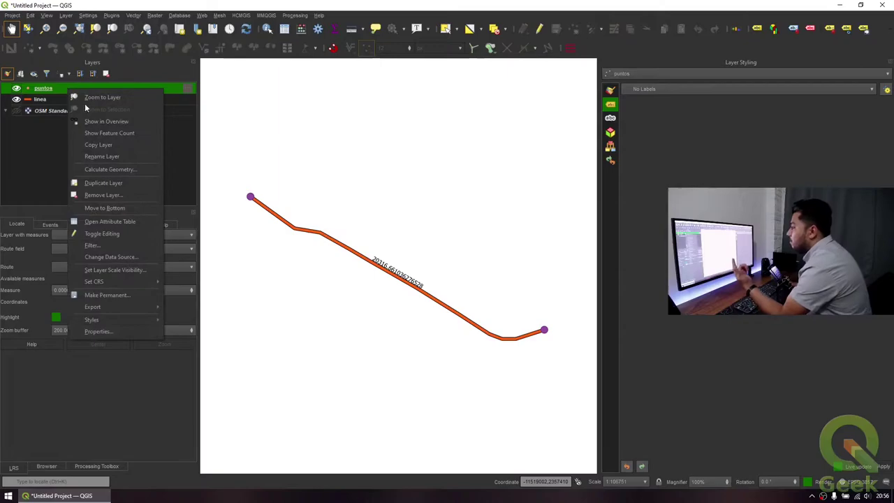
{"action": "left_click", "coordinate": [110, 221]}
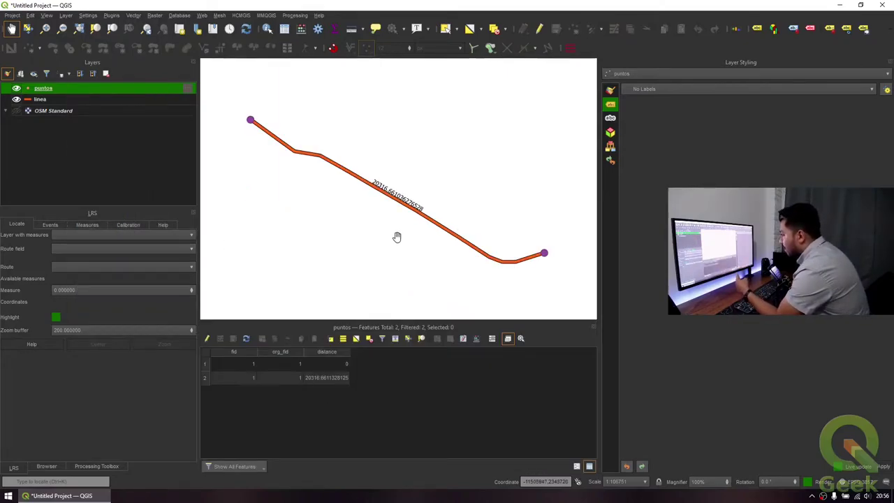
{"action": "left_click", "coordinate": [593, 326]}
{"action": "left_click", "coordinate": [889, 63]}
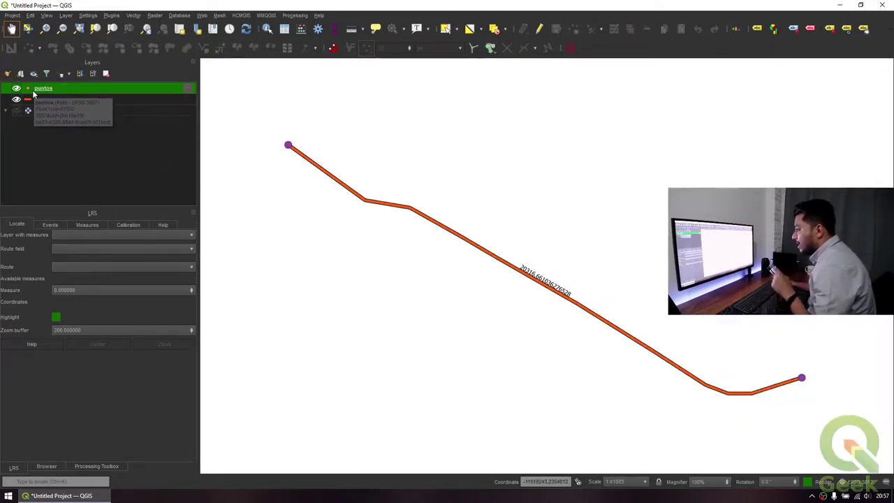
Read through the LRS plugin's built-in help on locating, events, measures and calibration.
{"action": "left_click", "coordinate": [50, 224]}
{"action": "left_click", "coordinate": [88, 225]}
{"action": "left_click", "coordinate": [133, 225]}
{"action": "left_click", "coordinate": [161, 225]}
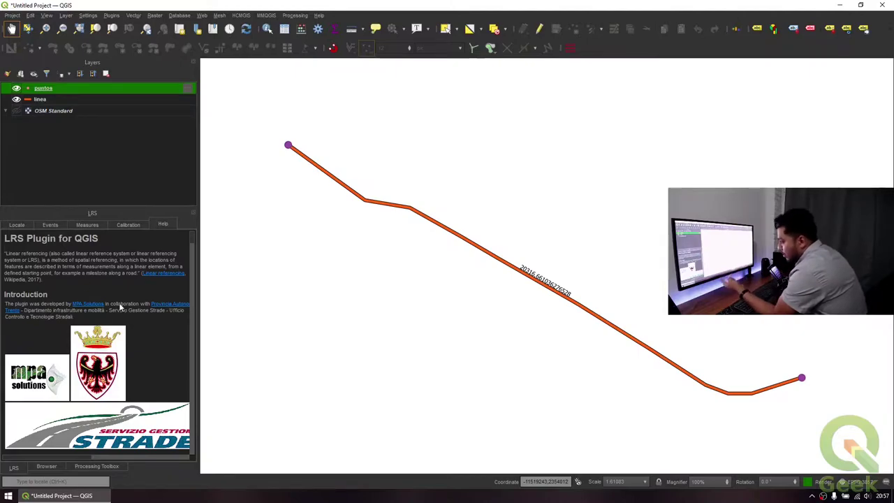
{"action": "scroll", "coordinate": [149, 299], "scroll_direction": "down", "scroll_amount": 15}
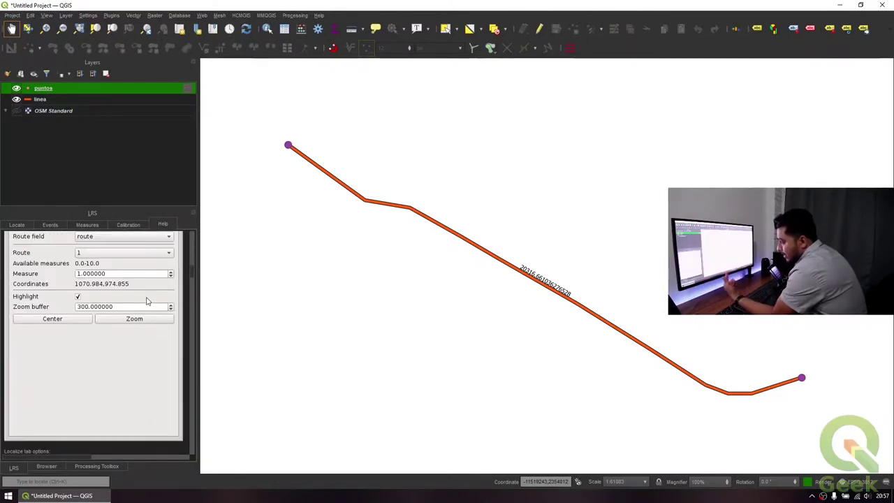
{"action": "scroll", "coordinate": [144, 293], "scroll_direction": "down", "scroll_amount": 10}
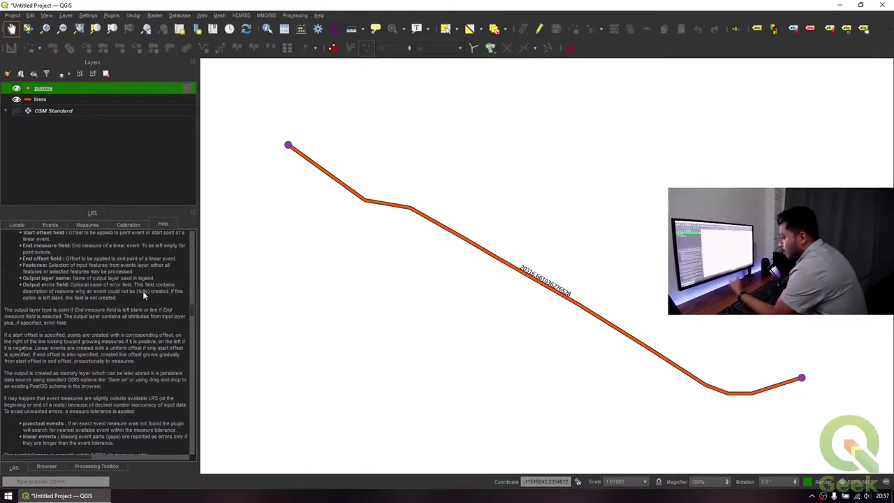
{"action": "scroll", "coordinate": [142, 291], "scroll_direction": "down", "scroll_amount": 5}
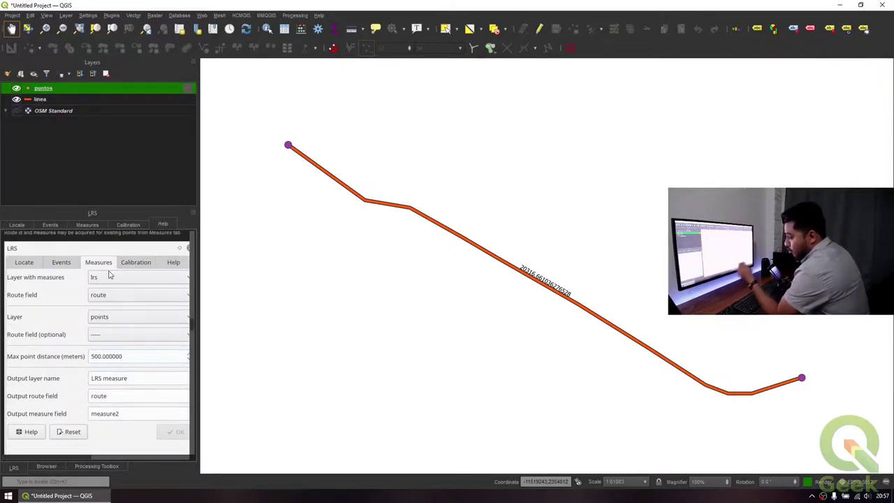
{"action": "scroll", "coordinate": [109, 275], "scroll_direction": "down", "scroll_amount": 12}
{"action": "scroll", "coordinate": [92, 310], "scroll_direction": "down", "scroll_amount": 5}
{"action": "scroll", "coordinate": [91, 308], "scroll_direction": "down", "scroll_amount": 5}
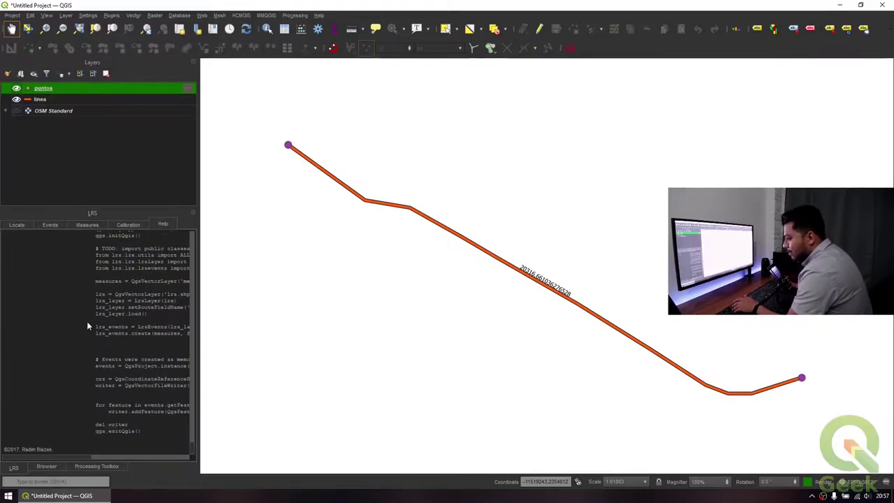
{"action": "scroll", "coordinate": [64, 233], "scroll_direction": "up", "scroll_amount": 15}
{"action": "scroll", "coordinate": [64, 232], "scroll_direction": "up", "scroll_amount": 10}
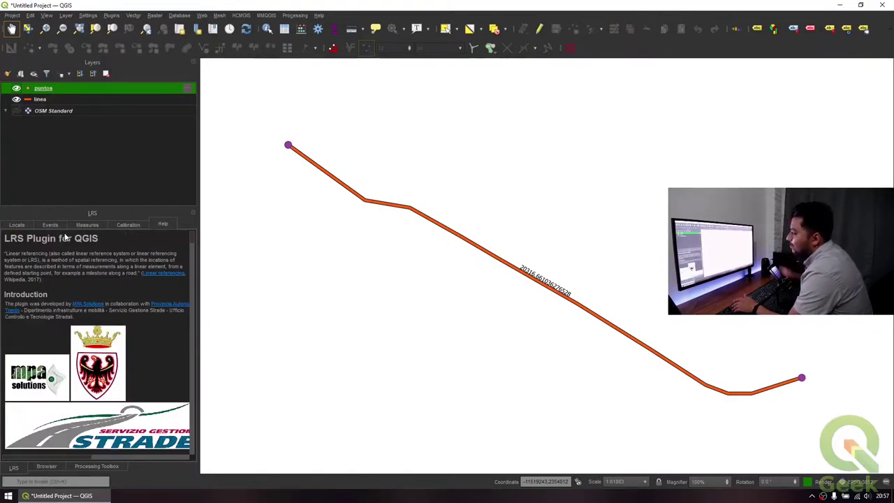
Examine the options the LRS plugin offers for events, measures and calibration.
{"action": "left_click", "coordinate": [50, 224]}
{"action": "left_click", "coordinate": [137, 224]}
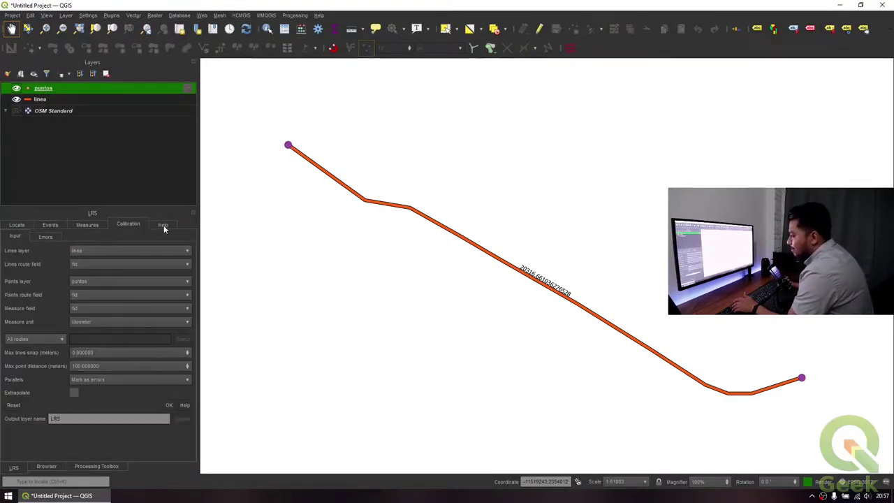
{"action": "left_click", "coordinate": [163, 225]}
{"action": "left_click", "coordinate": [51, 224]}
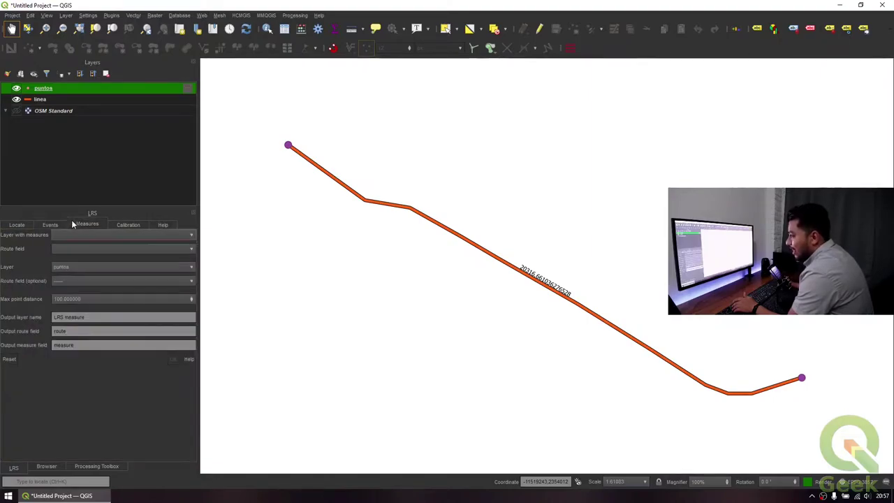
{"action": "left_click", "coordinate": [129, 224]}
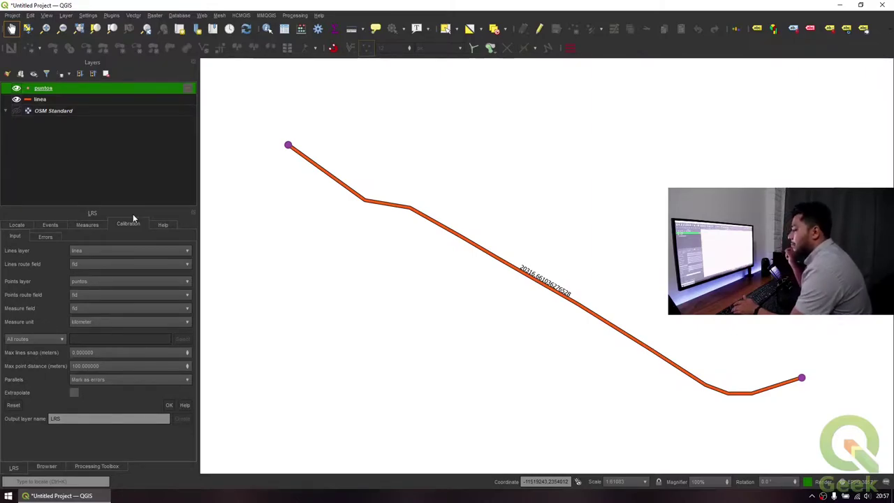
{"action": "left_click", "coordinate": [98, 224]}
{"action": "left_click", "coordinate": [128, 224]}
{"action": "left_click", "coordinate": [96, 223]}
In the LRS calibration inputs, choose linea as the lines layer and check that its route field is fid.
{"action": "left_click", "coordinate": [124, 225]}
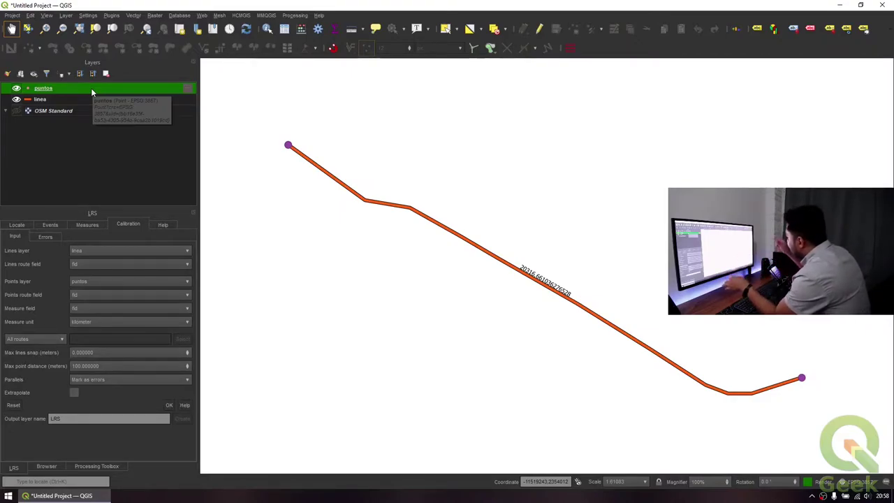
{"action": "left_click", "coordinate": [100, 251]}
{"action": "left_click", "coordinate": [106, 254]}
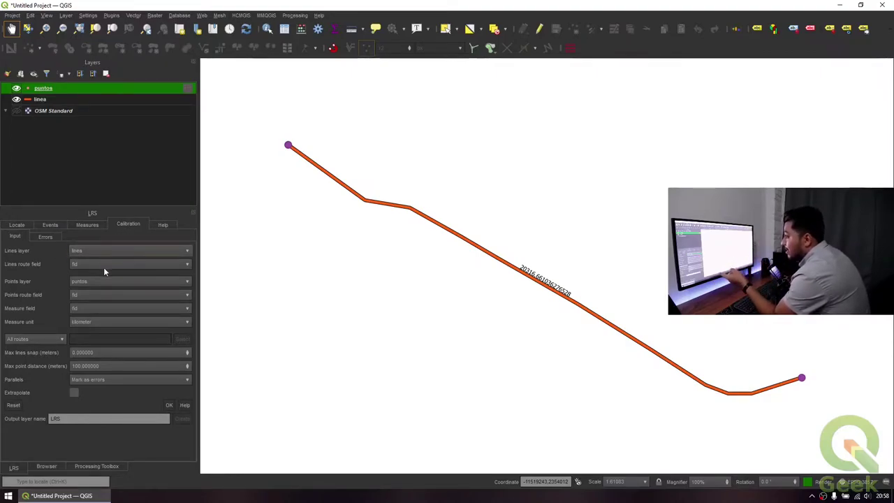
{"action": "left_click", "coordinate": [103, 267]}
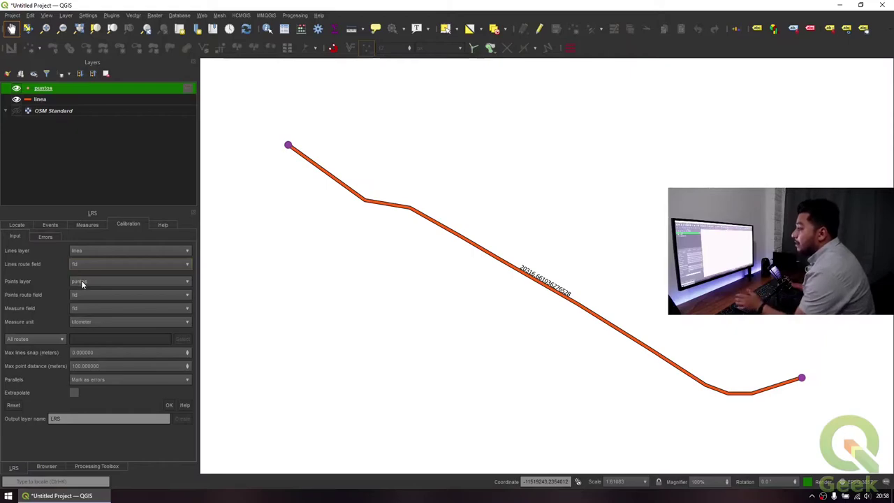
Choose puntos as the calibration points layer and fid as the points route field.
{"action": "left_click", "coordinate": [84, 282]}
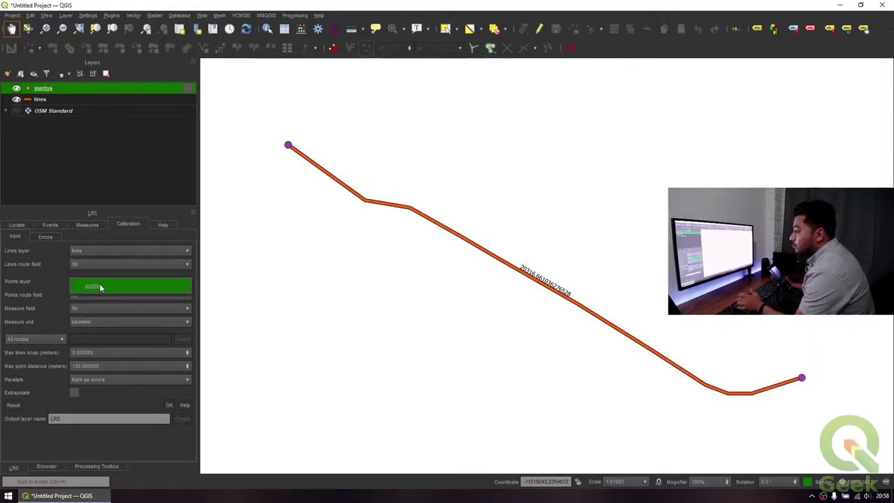
{"action": "left_click", "coordinate": [100, 285]}
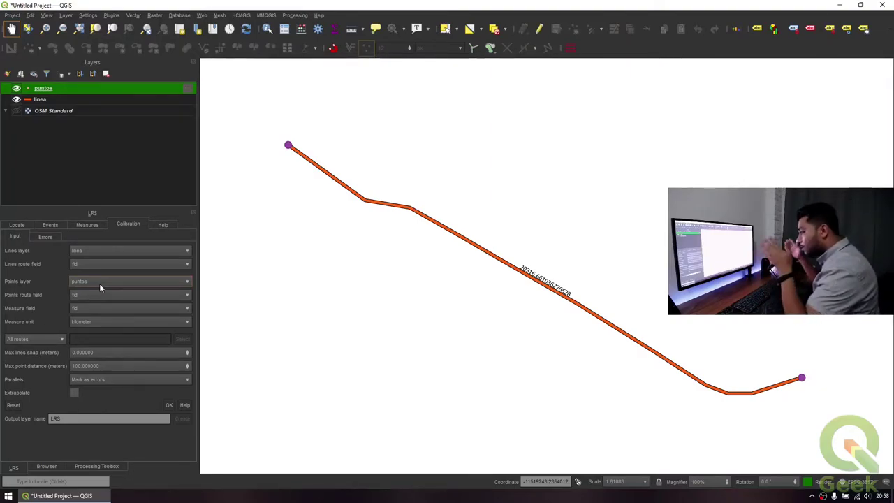
{"action": "left_click", "coordinate": [103, 294]}
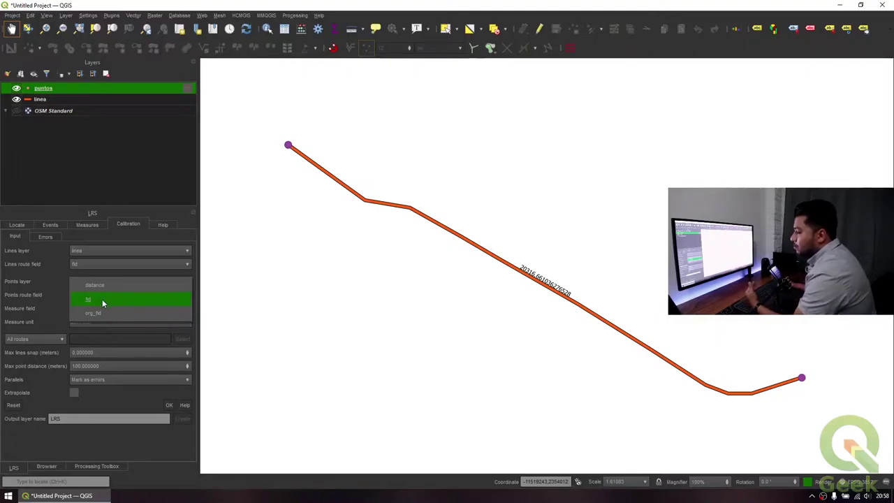
{"action": "left_click", "coordinate": [102, 299]}
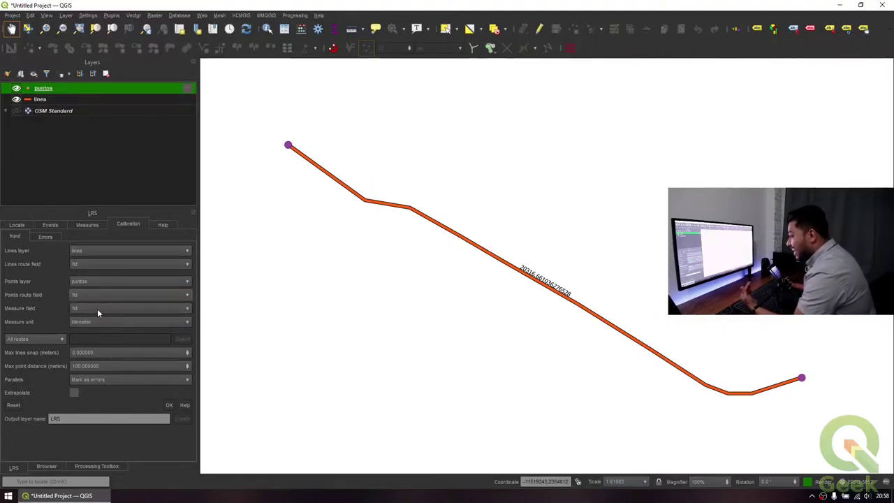
Check the attribute table of puntos and set the calibration measure field to distance.
{"action": "left_click", "coordinate": [98, 309]}
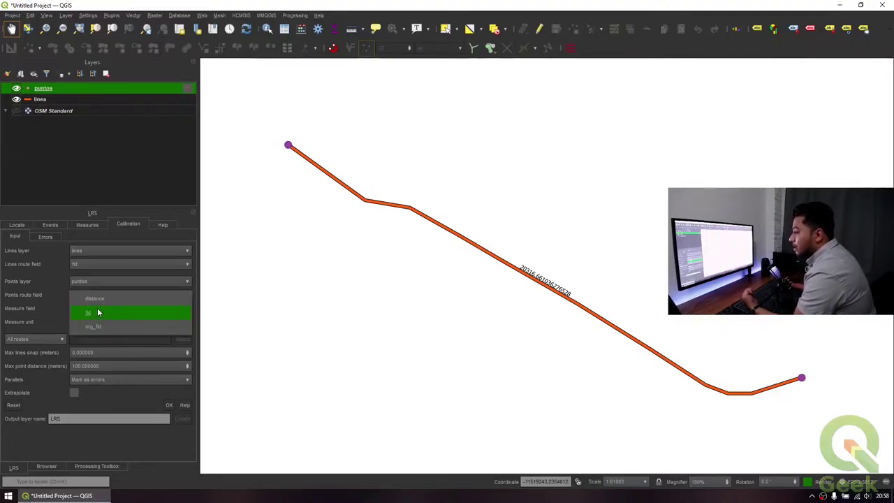
{"action": "left_click", "coordinate": [88, 87]}
{"action": "right_click", "coordinate": [88, 85]}
{"action": "left_click", "coordinate": [142, 218]}
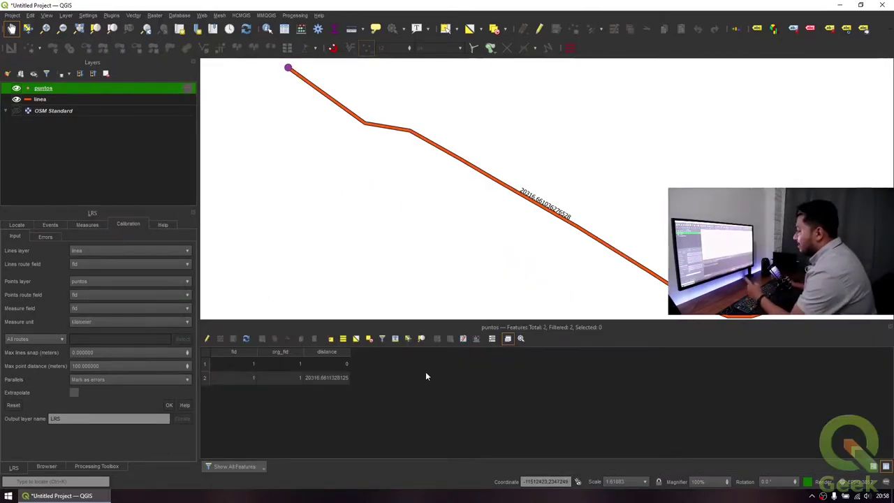
{"action": "left_click", "coordinate": [890, 327]}
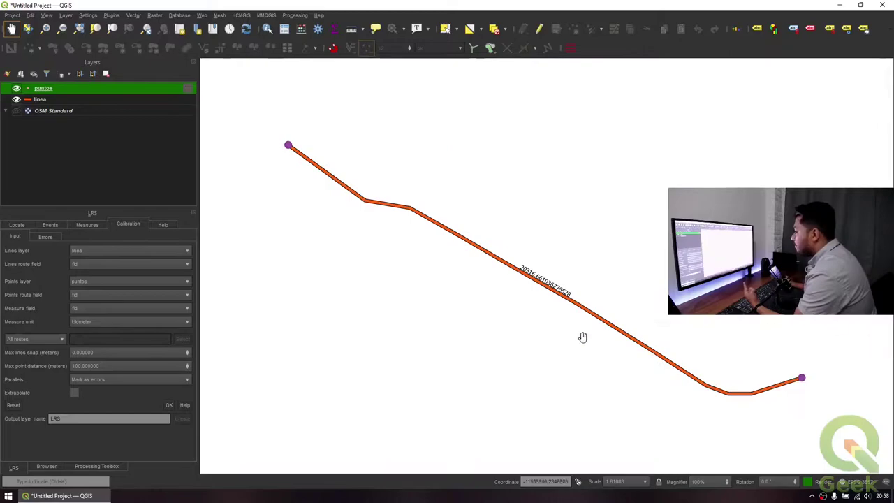
{"action": "left_click", "coordinate": [95, 308]}
{"action": "left_click", "coordinate": [97, 316]}
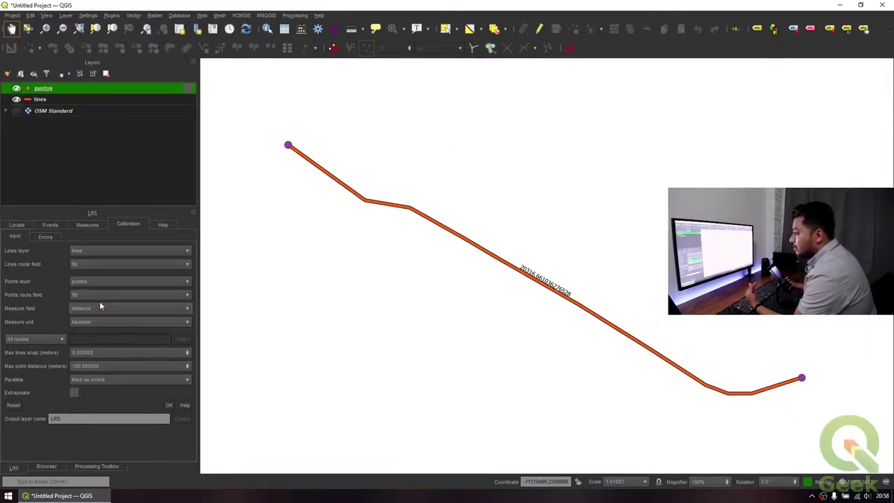
Set the measure unit to meter and create the calibrated output layer named LRS.
{"action": "left_click", "coordinate": [97, 322]}
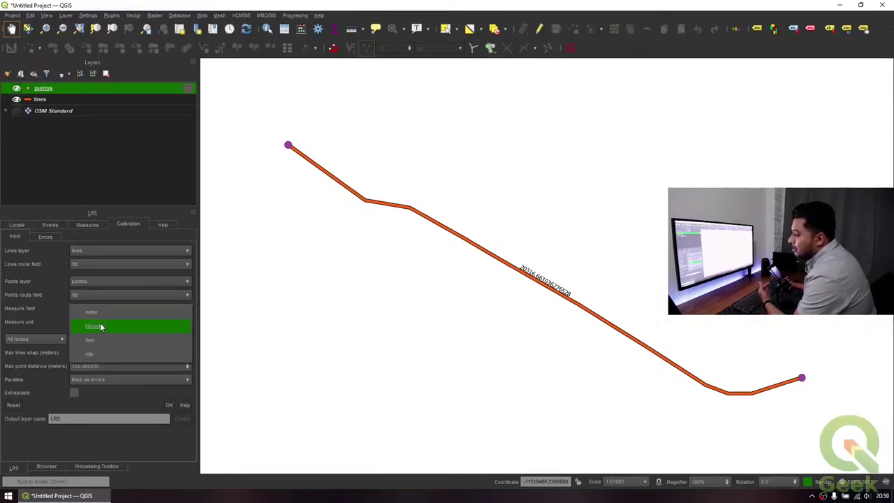
{"action": "left_click", "coordinate": [108, 326]}
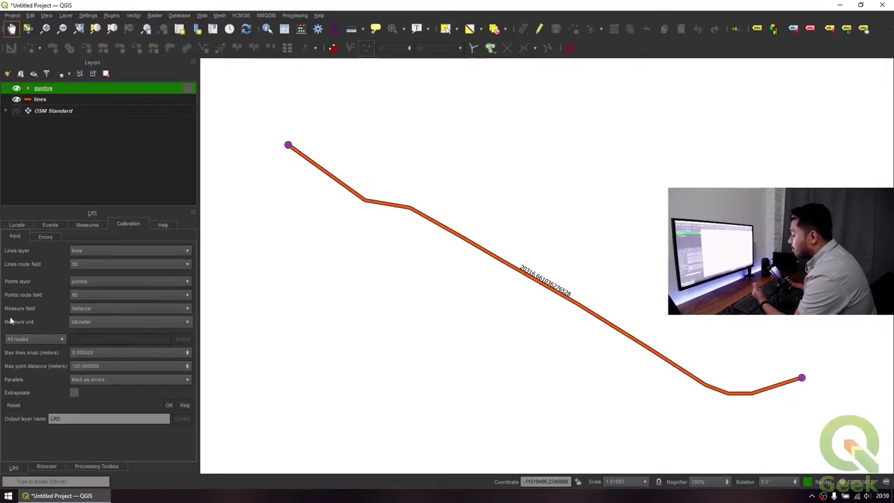
{"action": "left_click", "coordinate": [94, 322]}
{"action": "left_click", "coordinate": [102, 311]}
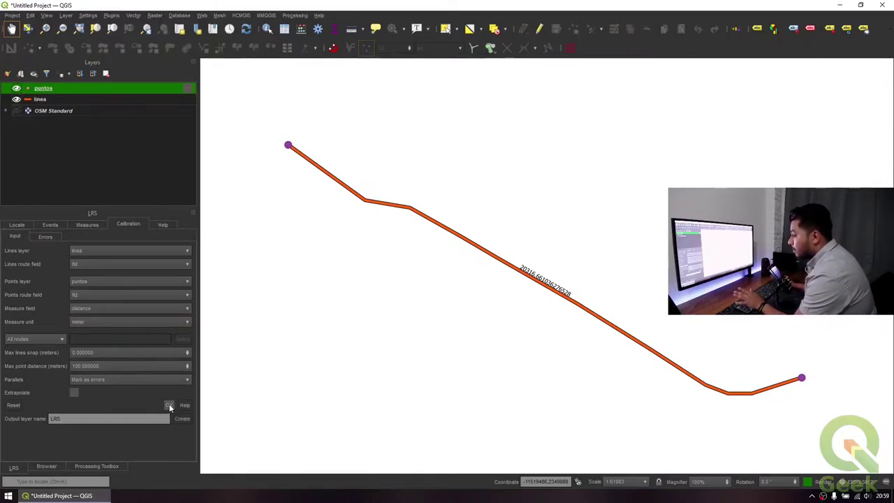
{"action": "left_click", "coordinate": [179, 418]}
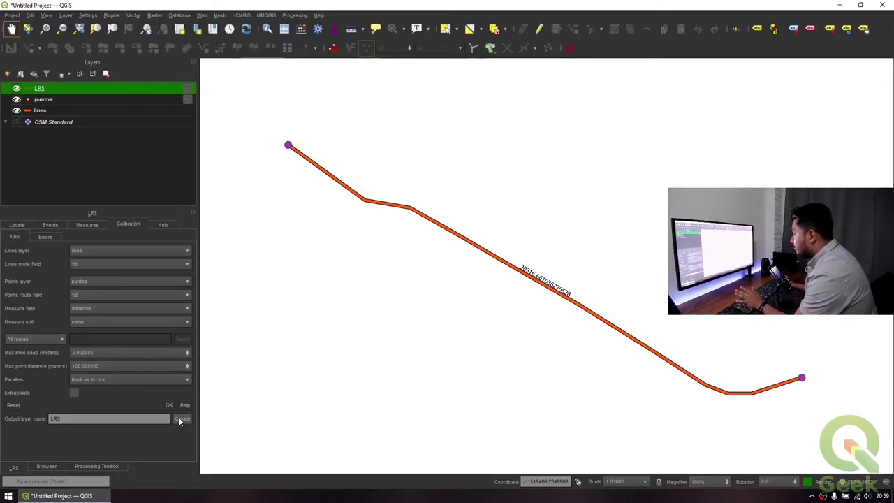
Hide the linea and puntos layers and check the geometry type in the LRS layer's information.
{"action": "left_click", "coordinate": [18, 111]}
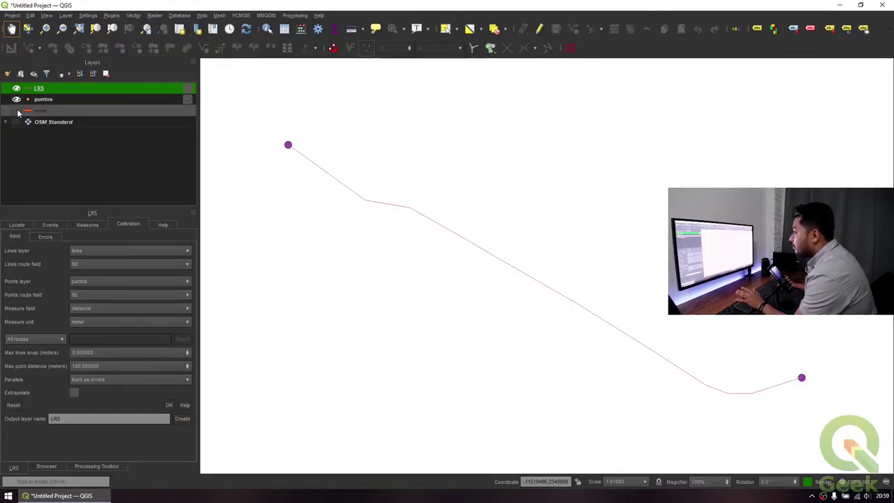
{"action": "left_click", "coordinate": [19, 99]}
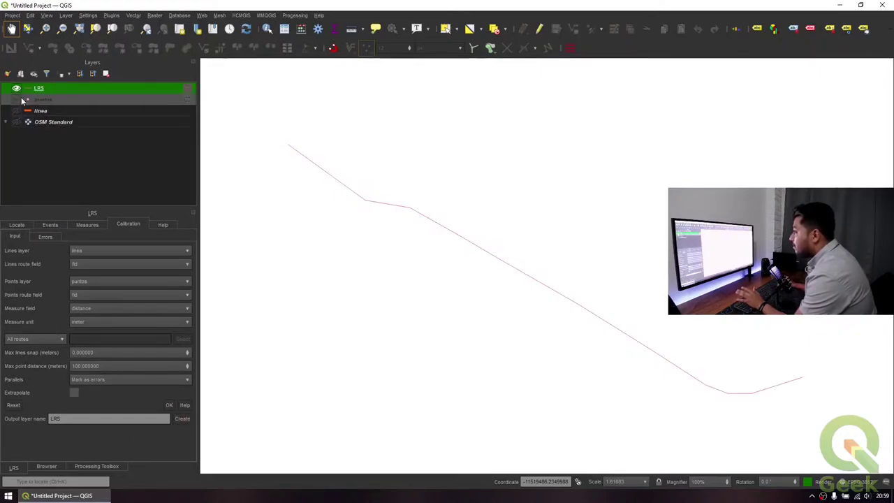
{"action": "double_click", "coordinate": [91, 86]}
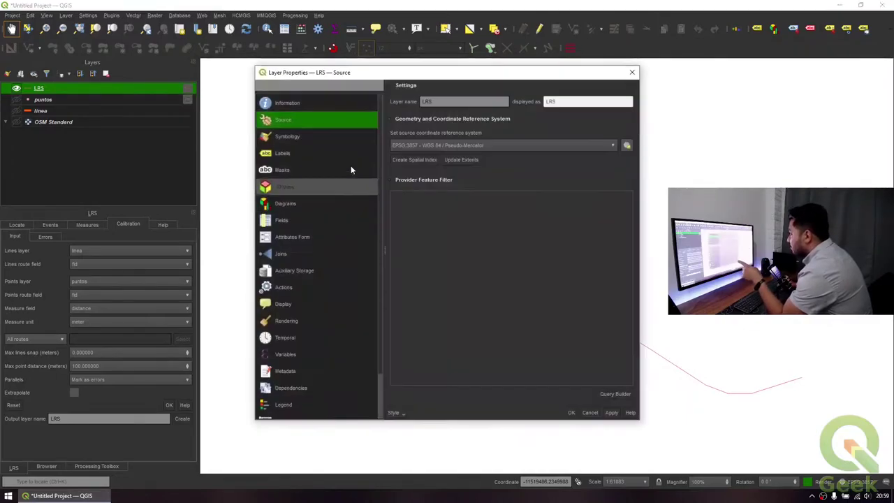
{"action": "left_click", "coordinate": [321, 105]}
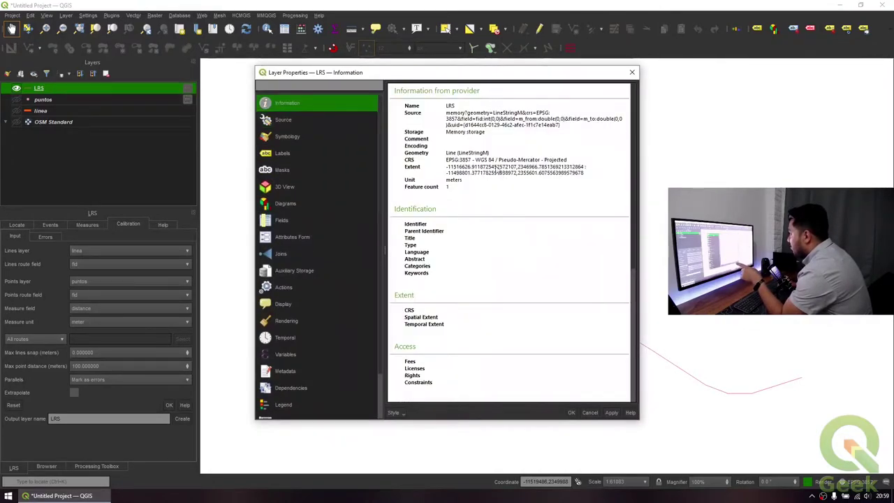
{"action": "left_click_drag", "start_coordinate": [447, 158], "coordinate": [489, 154]}
{"action": "left_click", "coordinate": [489, 159]}
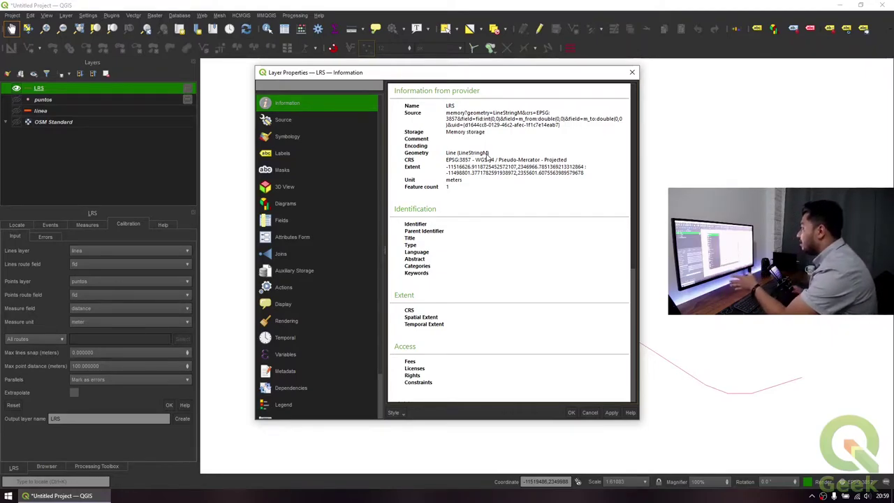
{"action": "key", "text": "Escape"}
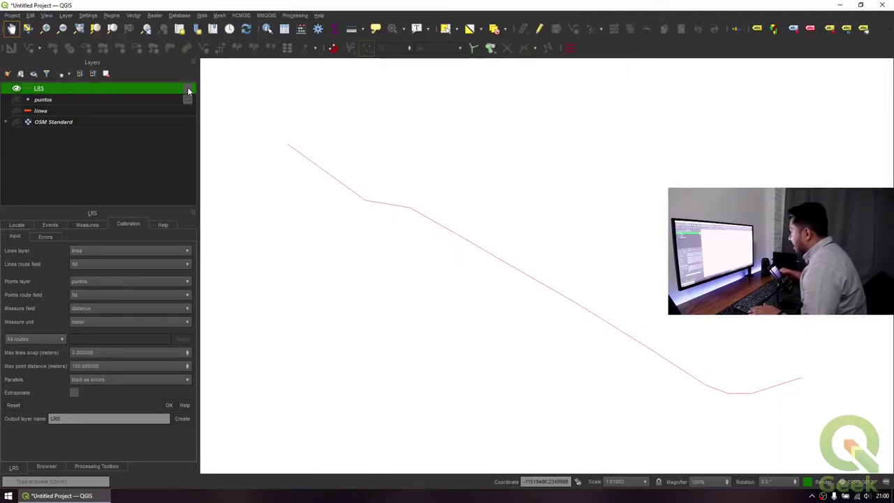
Save the temporary LRS layer as a GeoPackage named lrs on the Desktop.
{"action": "left_click", "coordinate": [188, 90]}
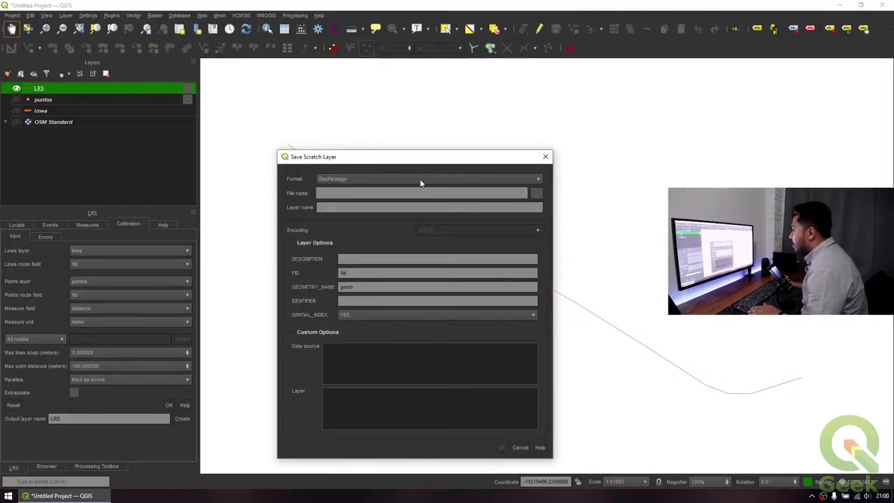
{"action": "left_click_drag", "start_coordinate": [424, 158], "coordinate": [401, 112]}
{"action": "left_click", "coordinate": [512, 144]}
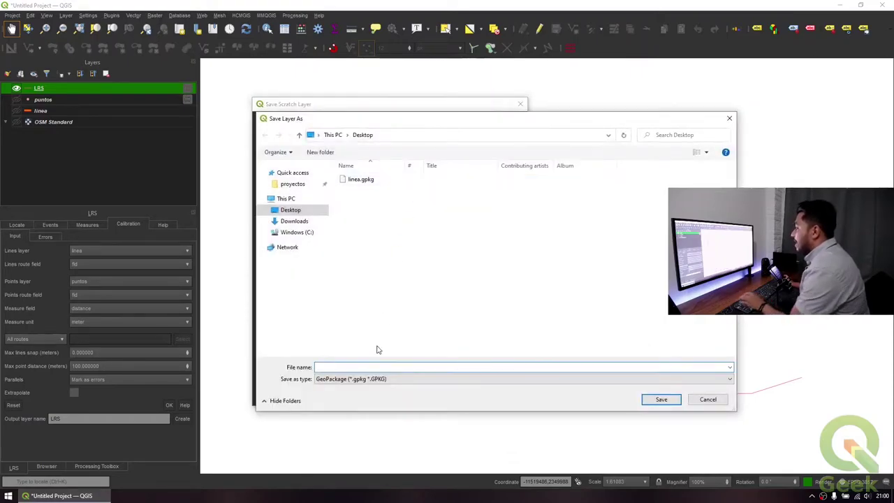
{"action": "type", "text": "lrs"}
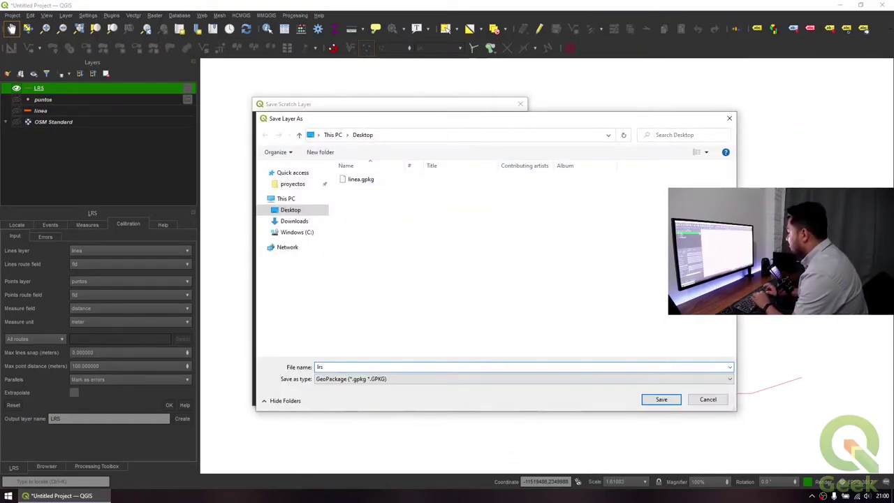
{"action": "key", "text": "Return"}
{"action": "left_click", "coordinate": [473, 395]}
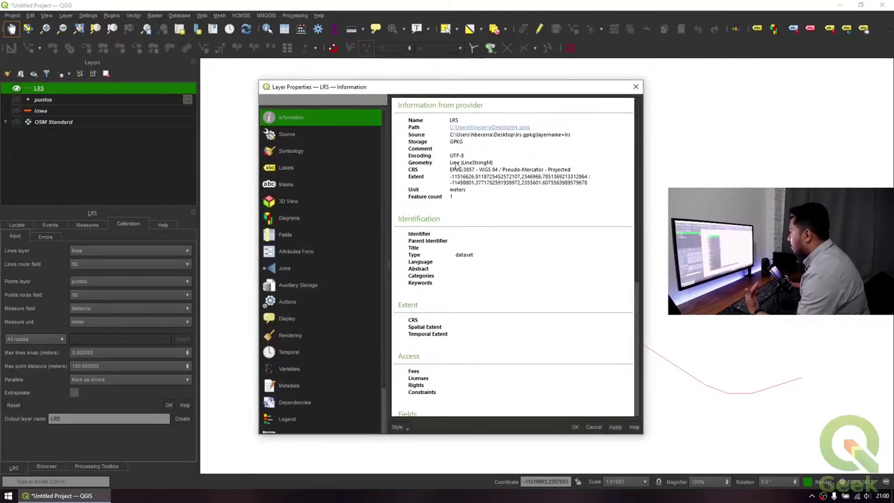
Remove the linea layer from the project.
{"action": "left_click", "coordinate": [73, 113]}
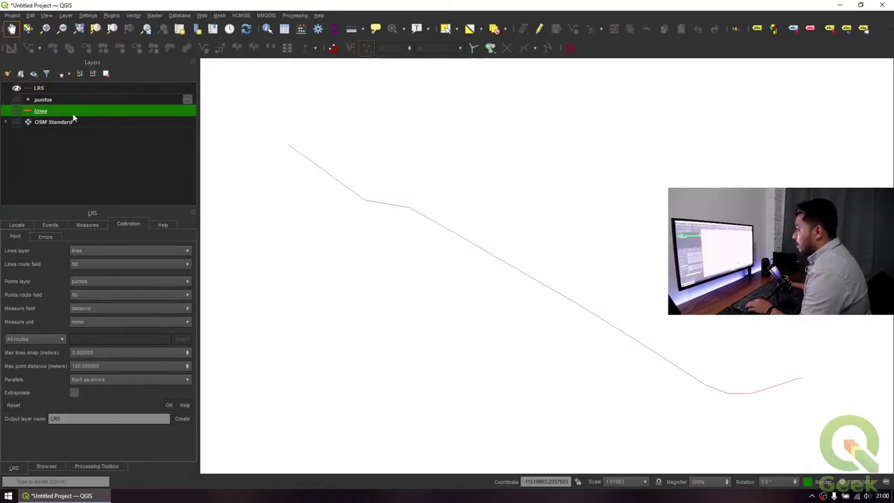
{"action": "key", "text": "ctrl+d"}
{"action": "key", "text": "Return"}
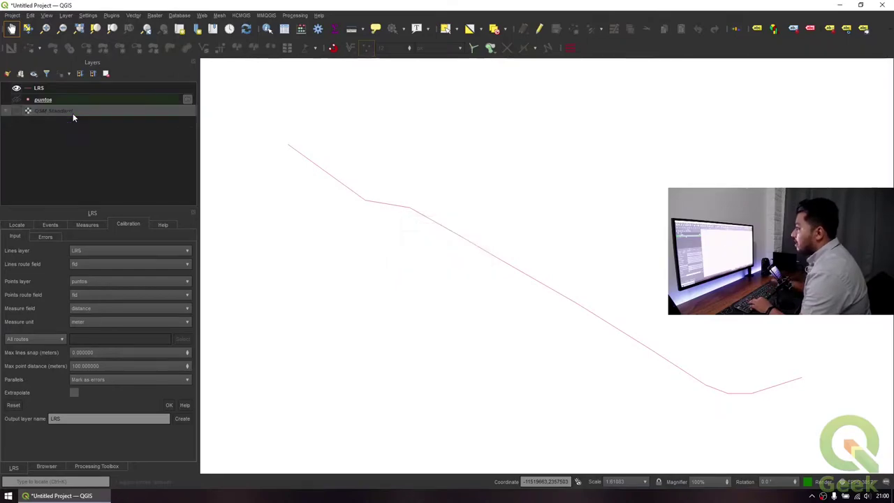
Open the styling of the LRS layer and turn on single labels for it.
{"action": "left_click", "coordinate": [76, 91]}
{"action": "right_click", "coordinate": [76, 90]}
{"action": "left_click", "coordinate": [72, 87]}
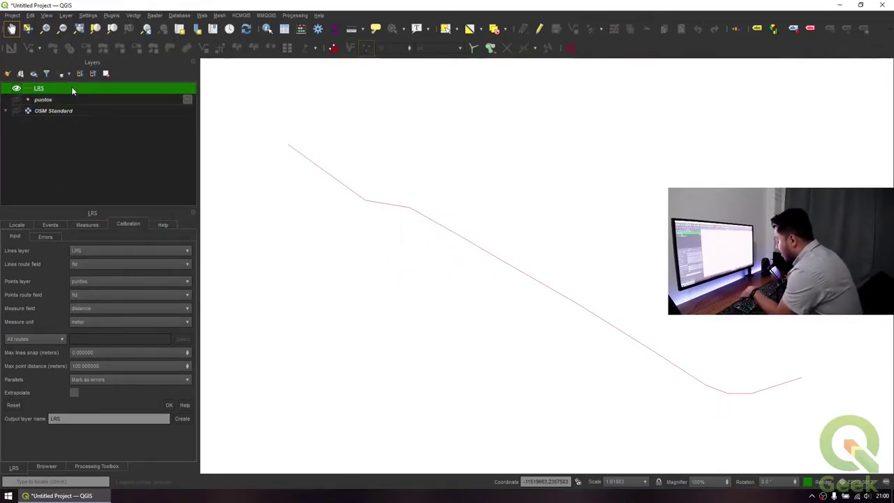
{"action": "key", "text": "F7"}
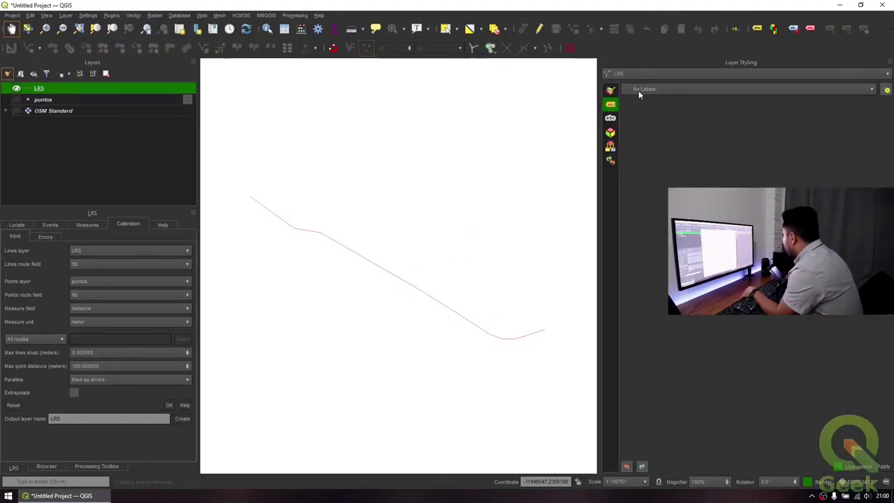
{"action": "left_click", "coordinate": [872, 91]}
{"action": "left_click", "coordinate": [696, 102]}
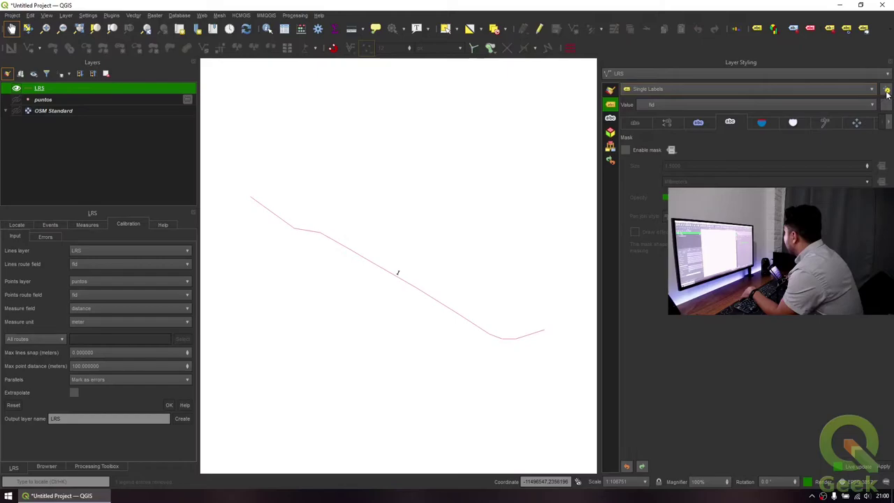
Label the LRS line with the expression length($geometry) and give it the topo main road symbol.
{"action": "left_click", "coordinate": [888, 104]}
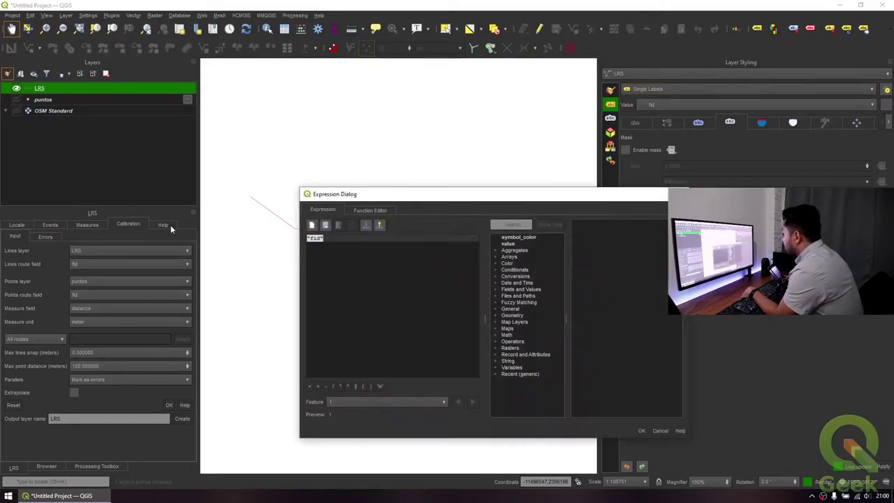
{"action": "type", "text": "le"}
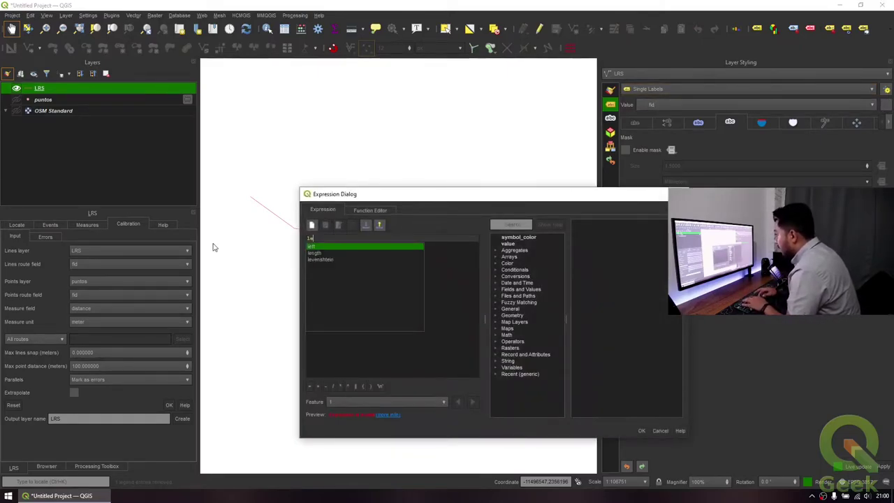
{"action": "type", "text": "ngth("}
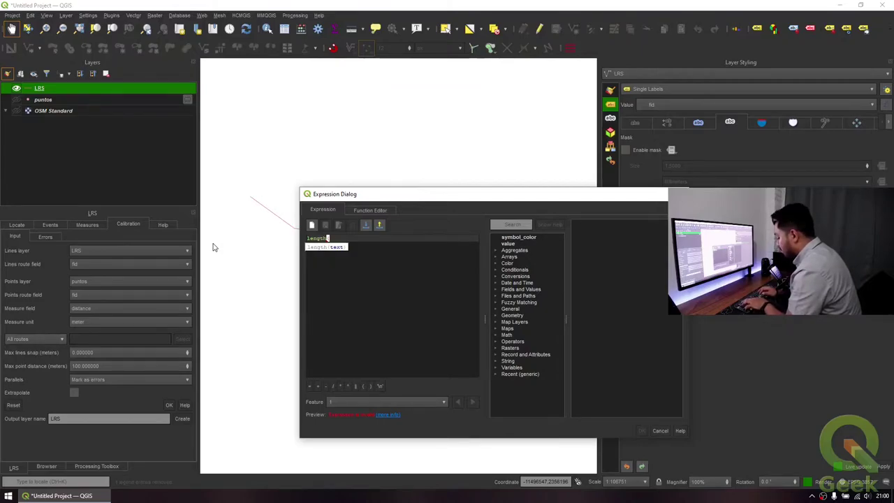
{"action": "key", "text": "BackSpace"}
{"action": "key", "text": "BackSpace"}
{"action": "key", "text": "BackSpace"}
{"action": "key", "text": "BackSpace"}
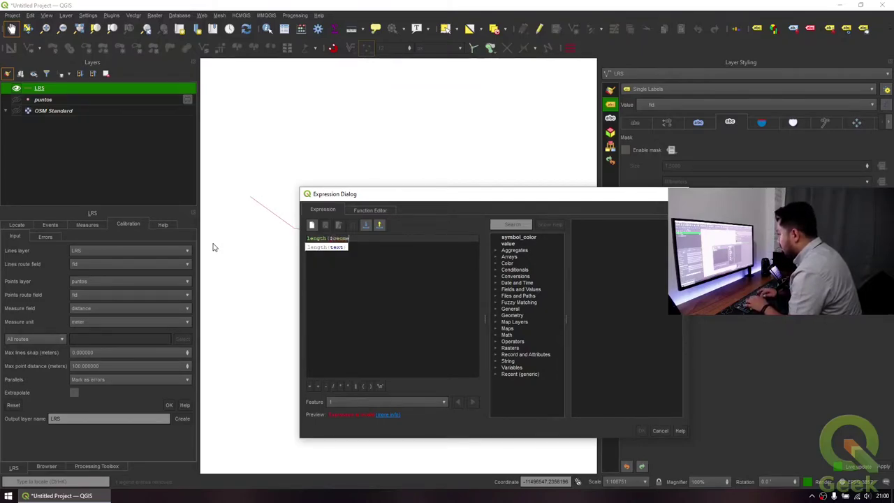
{"action": "type", "text": "geometry)"}
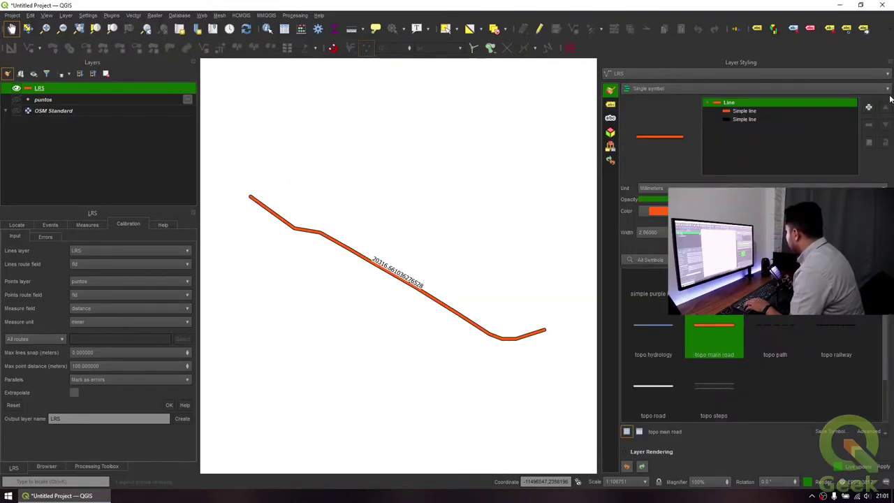
{"action": "key", "text": "F7"}
Switch the OSM Standard and puntos layers on and off to compare them with the LRS line.
{"action": "left_click", "coordinate": [52, 111]}
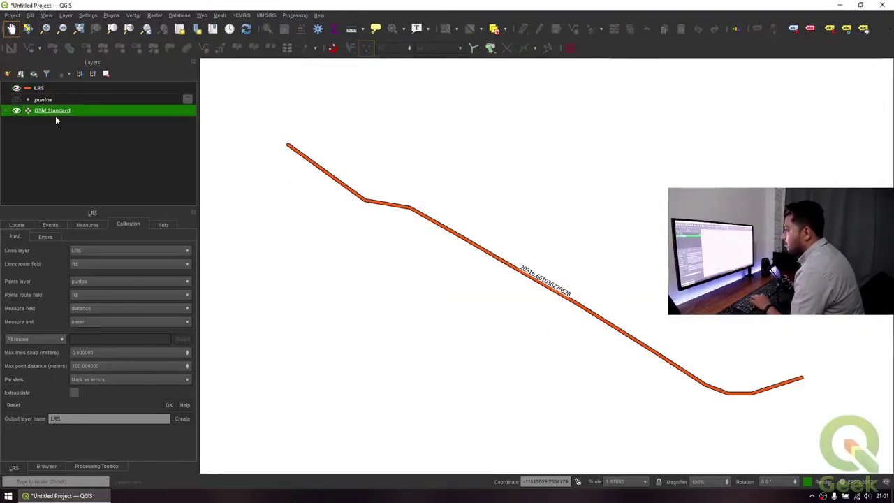
{"action": "key", "text": "space"}
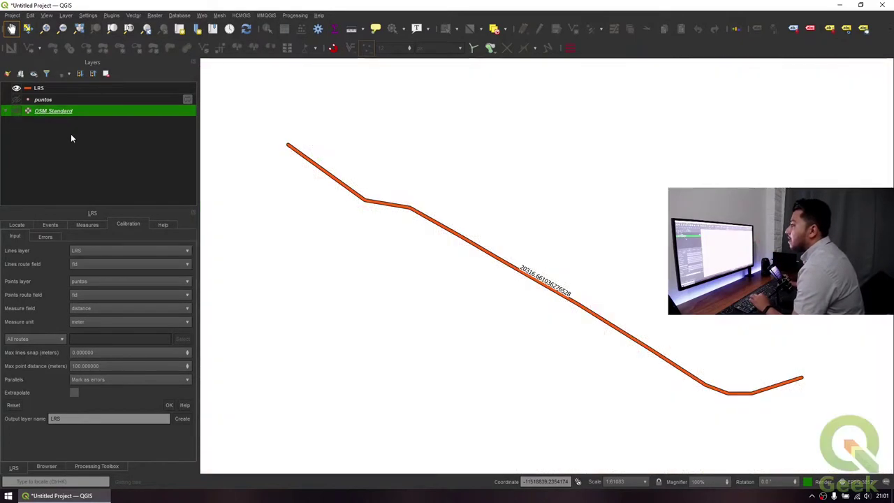
{"action": "left_click", "coordinate": [60, 90]}
{"action": "left_click", "coordinate": [56, 102]}
{"action": "key", "text": "space"}
{"action": "key", "text": "space"}
{"action": "key", "text": "space"}
{"action": "key", "text": "space"}
{"action": "key", "text": "space"}
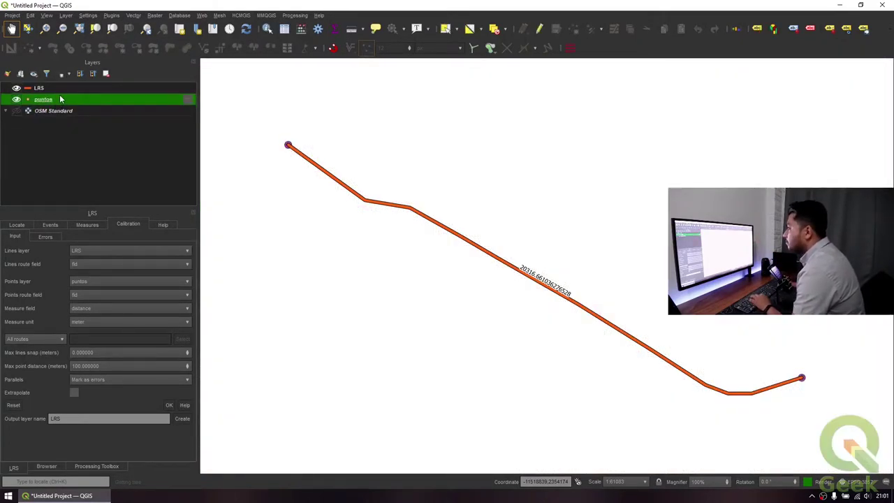
{"action": "key", "text": "space"}
Remove the puntos layer from the project.
{"action": "right_click", "coordinate": [67, 88]}
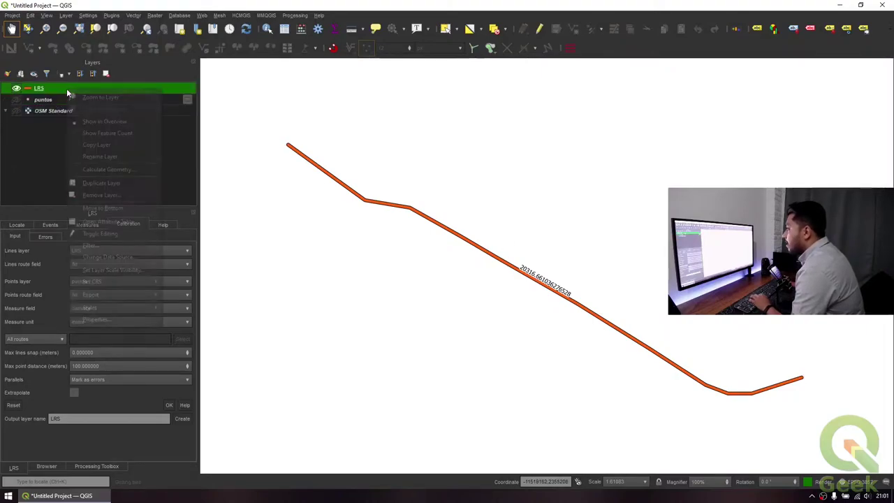
{"action": "left_click", "coordinate": [98, 93]}
{"action": "left_click", "coordinate": [77, 102]}
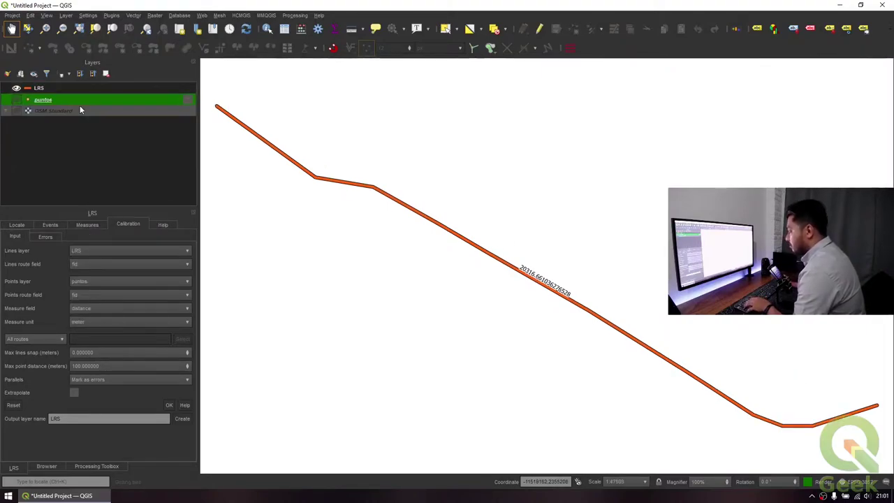
{"action": "key", "text": "Delete"}
{"action": "key", "text": "Return"}
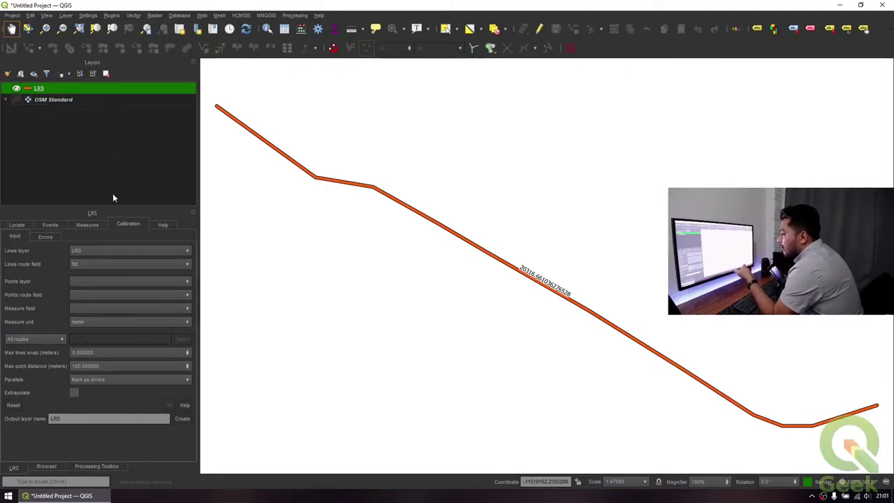
Generate 10 random points on the LRS line as a temporary layer with the Random points along line algorithm.
{"action": "key", "text": "ctrl+alt+t"}
{"action": "type", "text": "roan"}
{"action": "key", "text": "BackSpace"}
{"action": "key", "text": "BackSpace"}
{"action": "key", "text": "BackSpace"}
{"action": "key", "text": "BackSpace"}
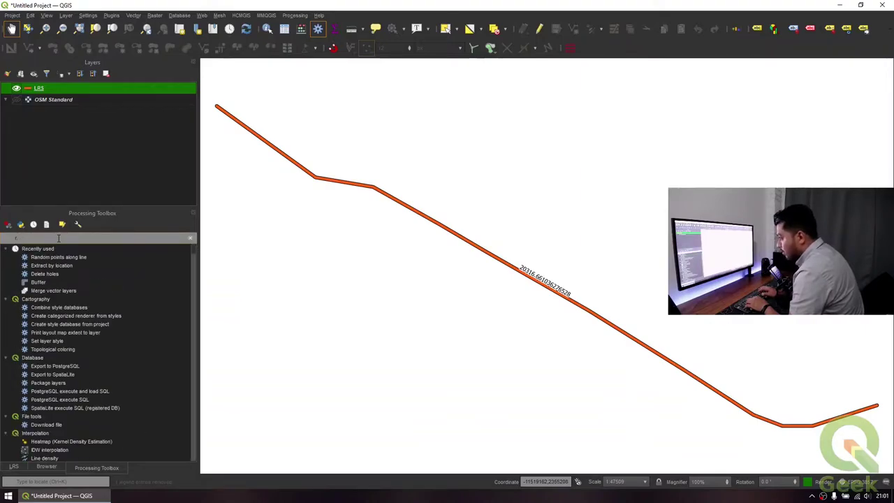
{"action": "type", "text": "random"}
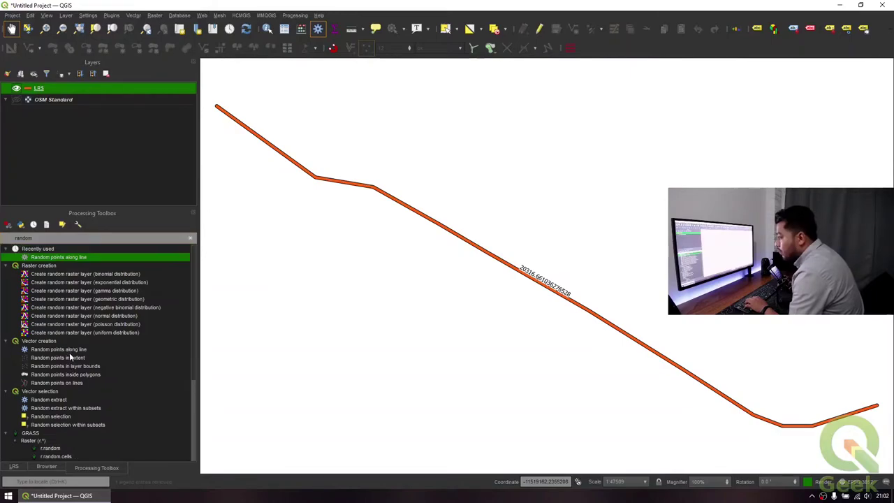
{"action": "double_click", "coordinate": [81, 352]}
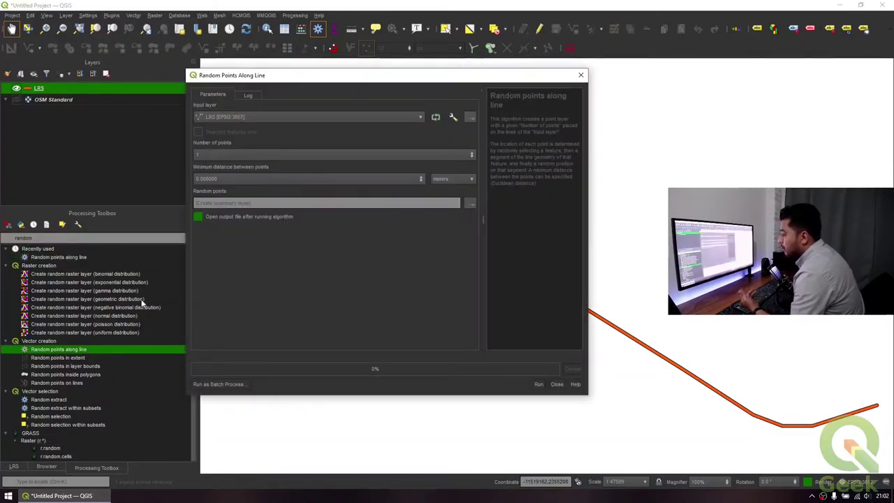
{"action": "left_click", "coordinate": [220, 155]}
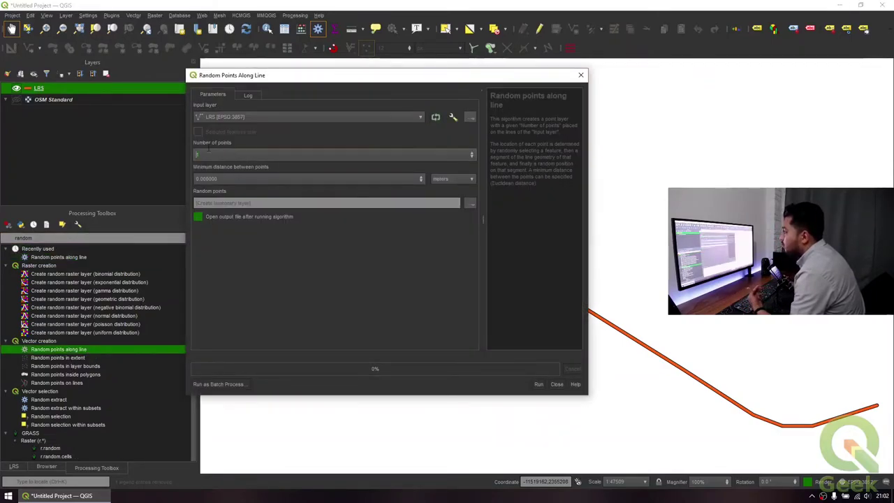
{"action": "type", "text": "0"}
{"action": "left_click", "coordinate": [539, 384]}
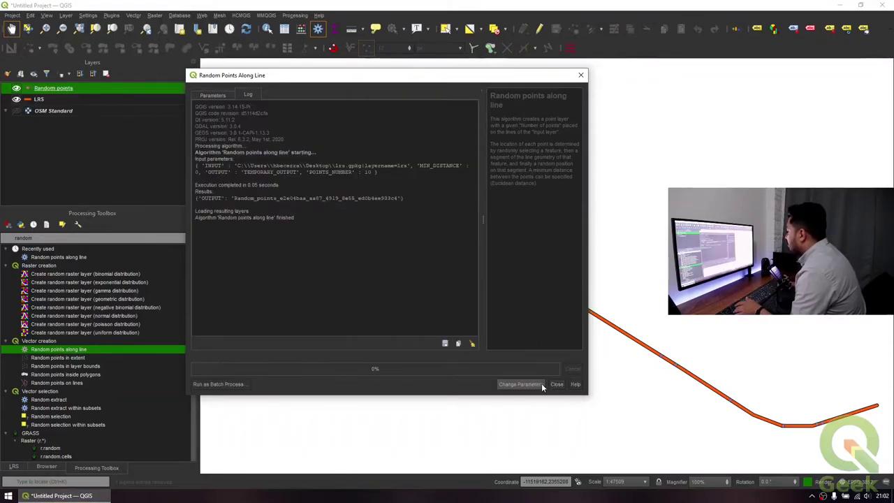
{"action": "left_click", "coordinate": [557, 384]}
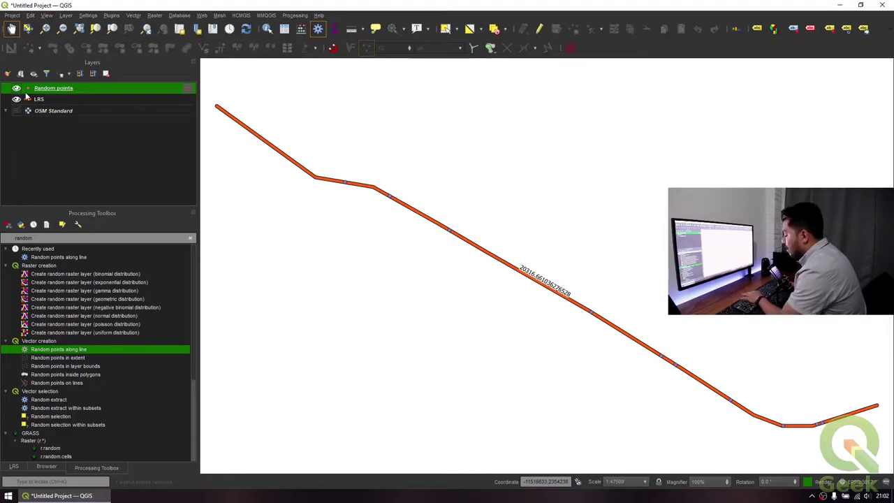
Style the Random points layer with a pink dot marker symbol.
{"action": "key", "text": "F7"}
{"action": "left_click", "coordinate": [777, 314]}
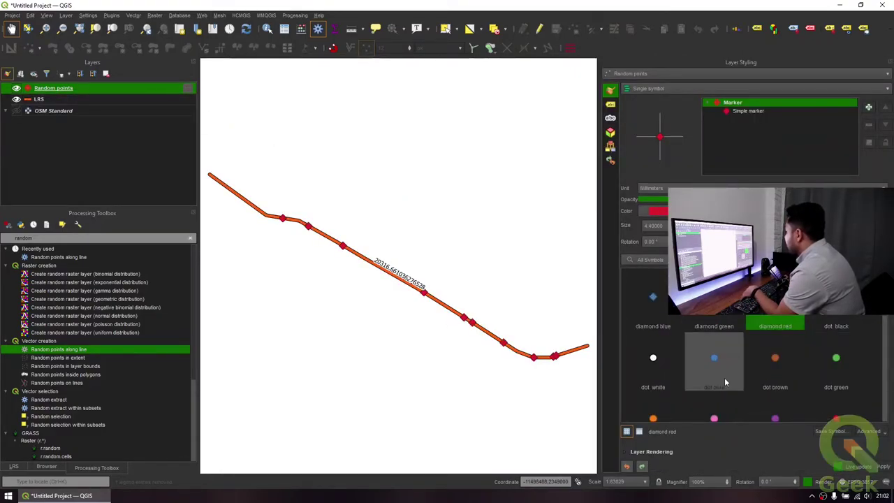
{"action": "left_click", "coordinate": [723, 417]}
{"action": "left_click", "coordinate": [676, 397]}
{"action": "left_click", "coordinate": [709, 391]}
{"action": "left_click", "coordinate": [889, 62]}
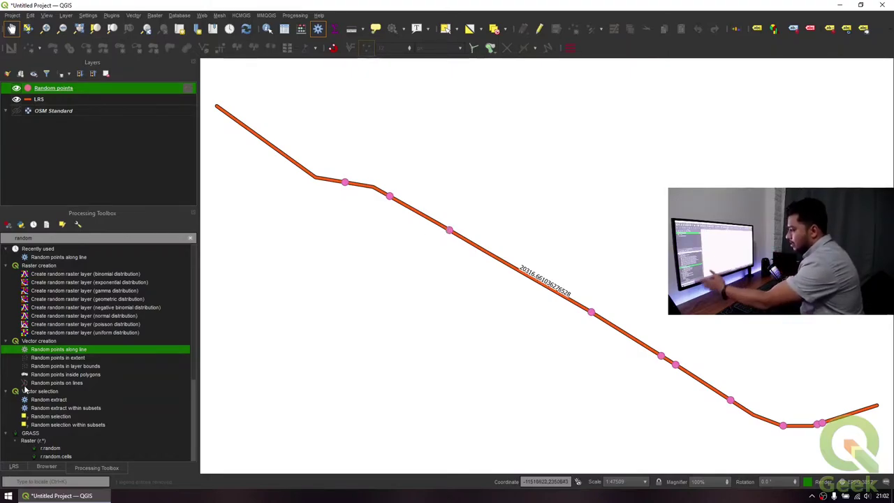
Return to the LRS plugin and rename the Random points layer as accidentes.
{"action": "left_click", "coordinate": [24, 465]}
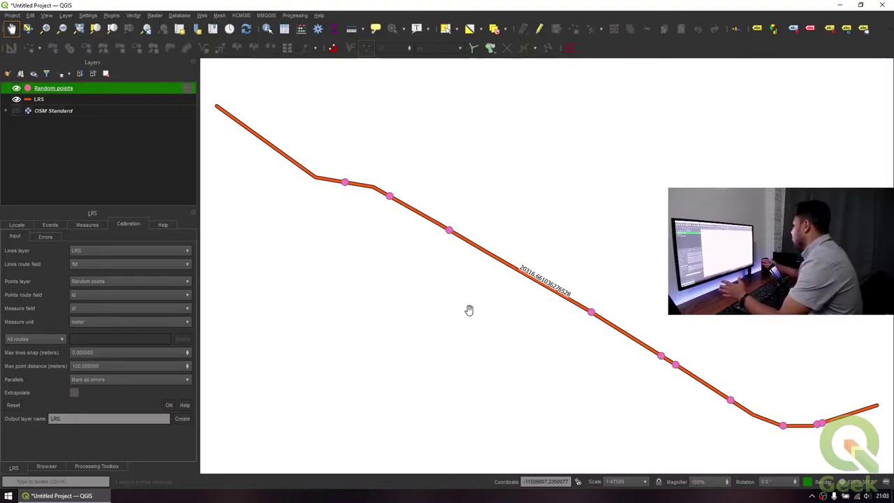
{"action": "scroll", "coordinate": [331, 198], "scroll_direction": "up", "scroll_amount": 2}
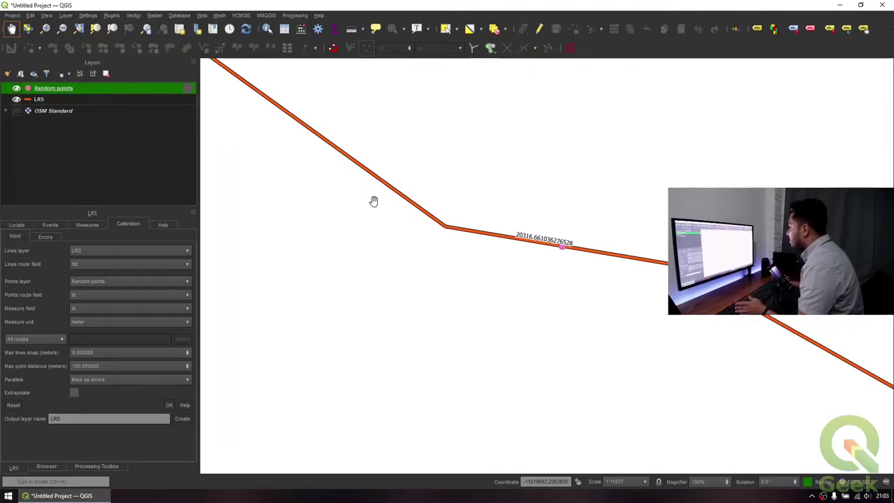
{"action": "right_click", "coordinate": [84, 88]}
{"action": "left_click", "coordinate": [79, 84]}
{"action": "left_click", "coordinate": [79, 85]}
{"action": "type", "text": "sc"}
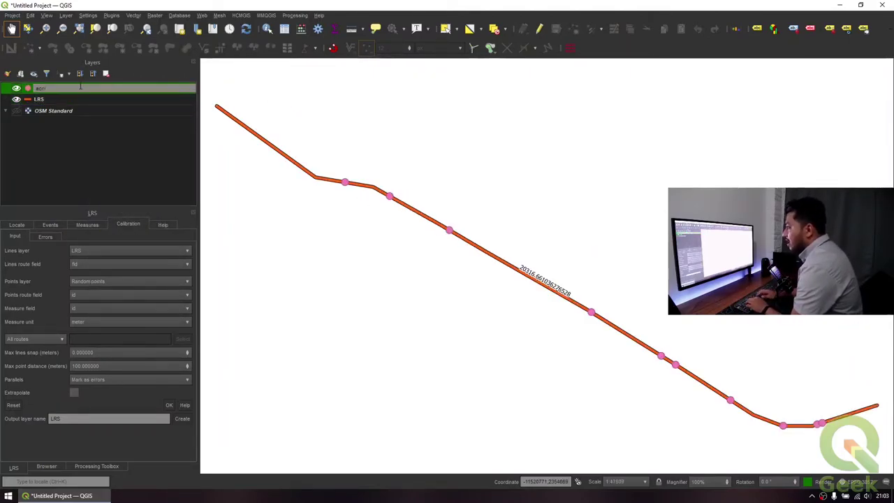
{"action": "type", "text": "cidentes"}
{"action": "key", "text": "Return"}
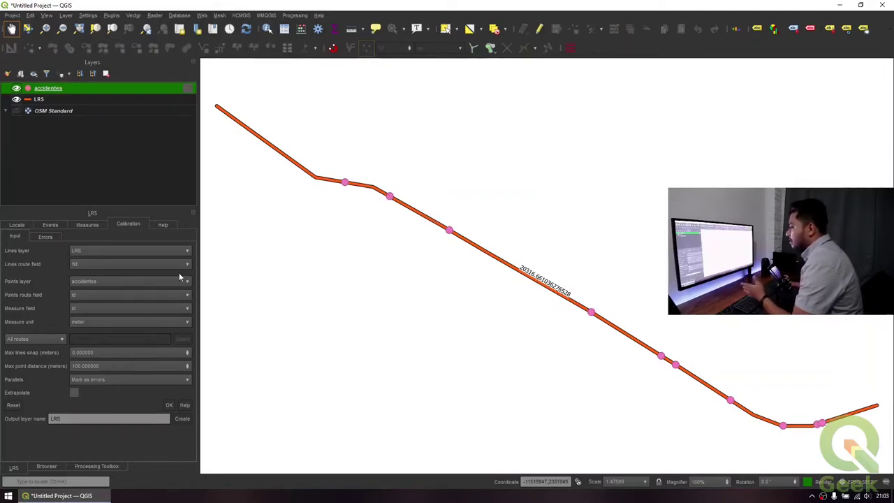
Set up the LRS measures calculation with LRS as the layer with measures, fid as its route field and accidentes as the point layer.
{"action": "left_click", "coordinate": [86, 225]}
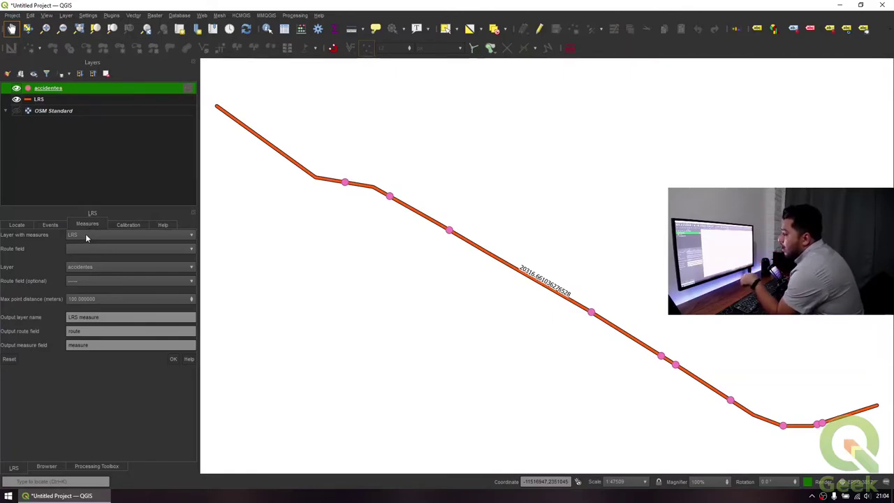
{"action": "left_click", "coordinate": [86, 239]}
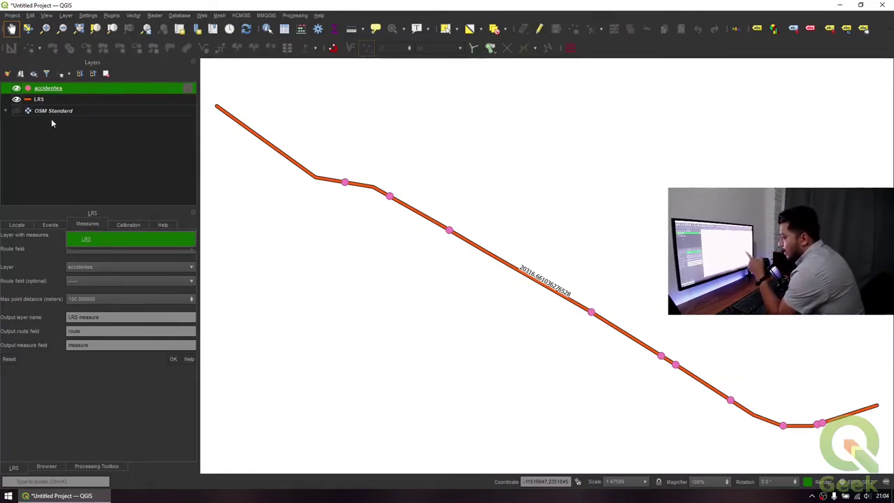
{"action": "left_click", "coordinate": [104, 237]}
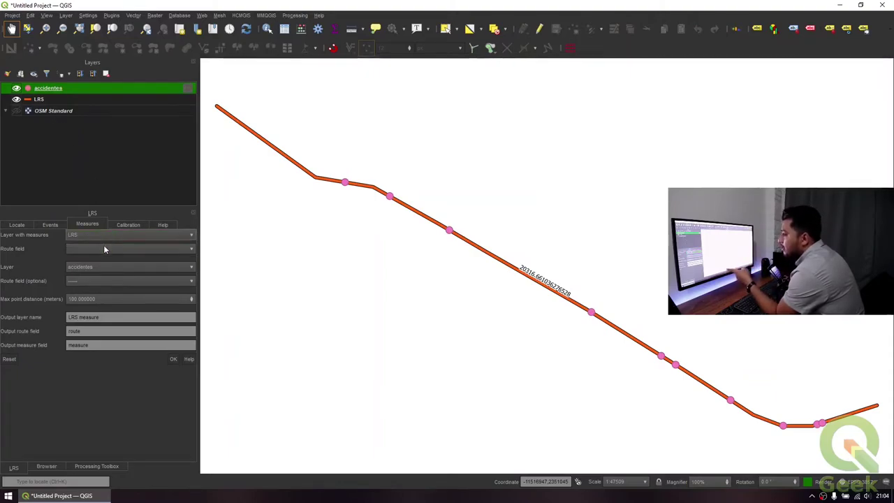
{"action": "left_click", "coordinate": [104, 248]}
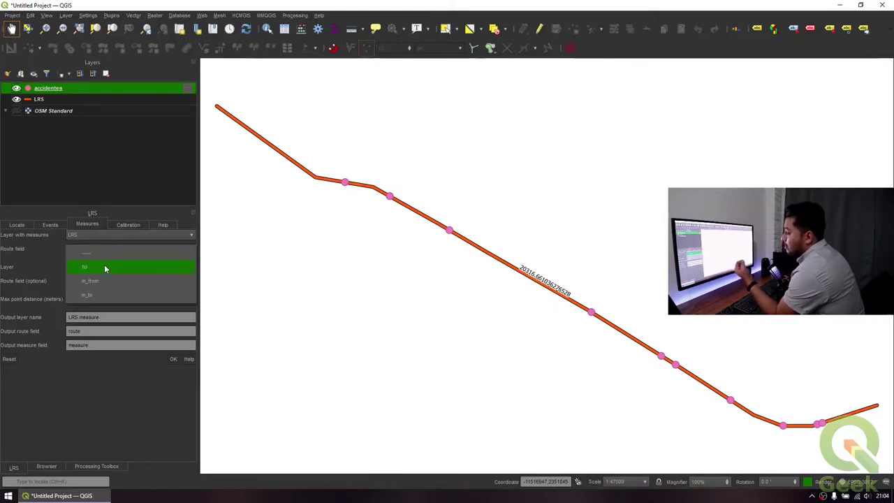
{"action": "left_click", "coordinate": [104, 268]}
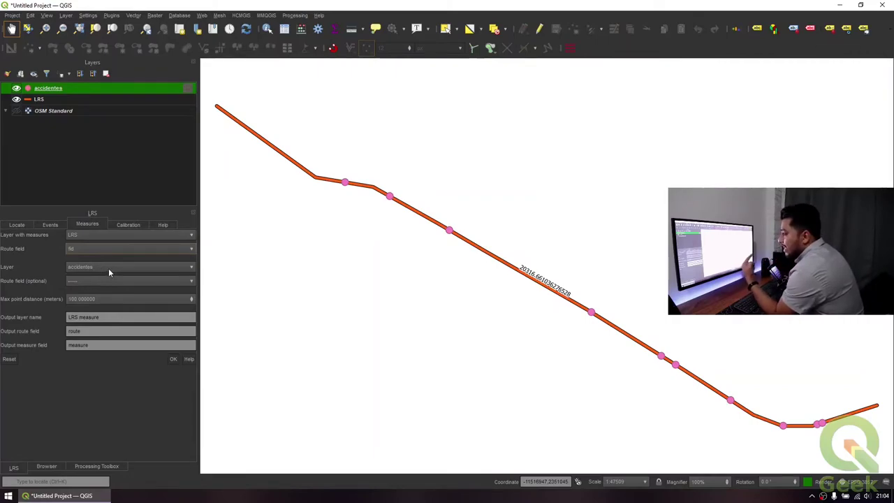
{"action": "left_click", "coordinate": [110, 266]}
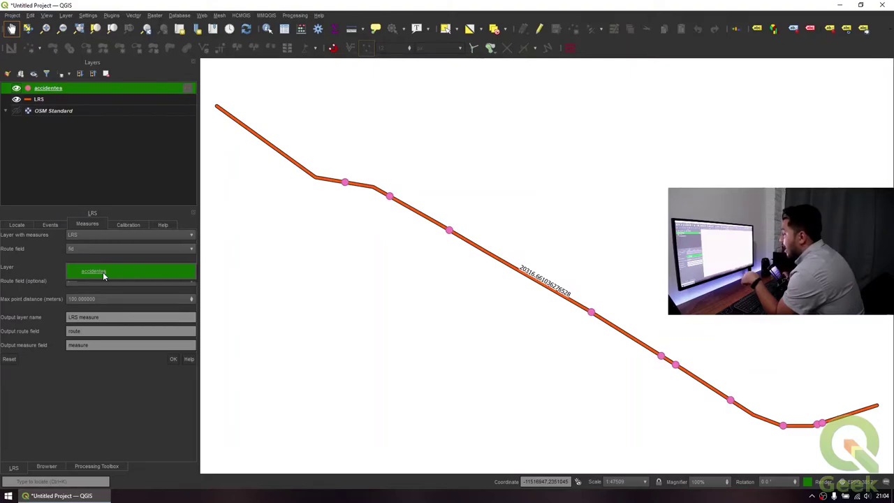
{"action": "left_click", "coordinate": [103, 271]}
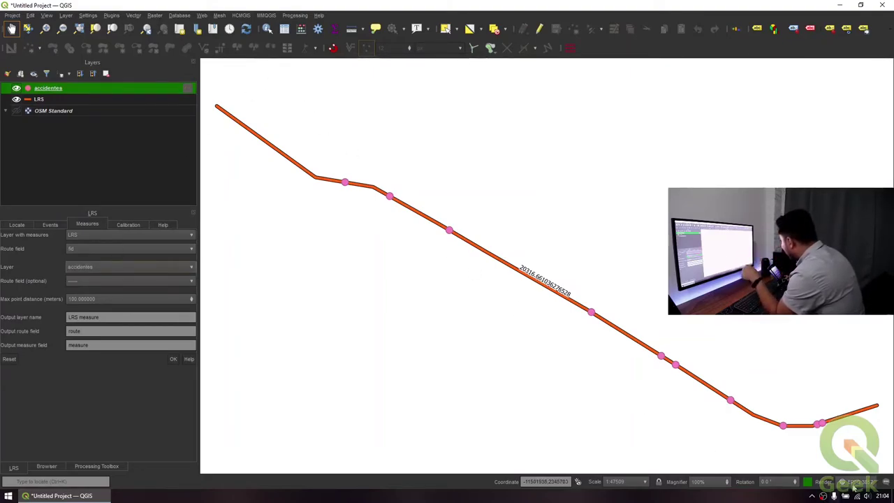
Check the maximum point distance, output layer name and output measure field of the measures calculation.
{"action": "left_click", "coordinate": [127, 297]}
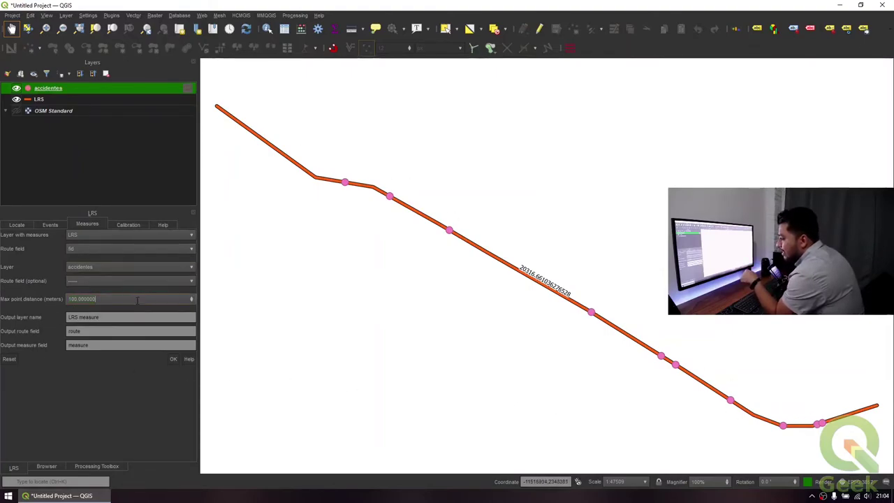
{"action": "left_click", "coordinate": [118, 301]}
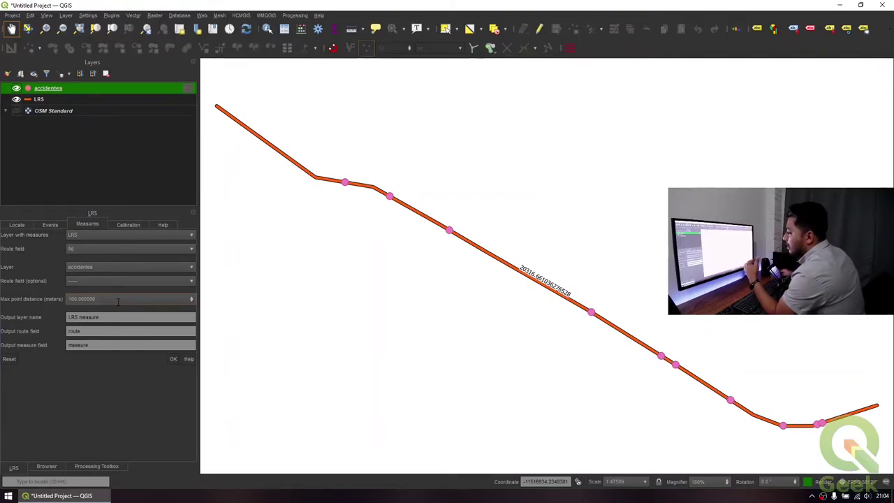
{"action": "left_click", "coordinate": [114, 318]}
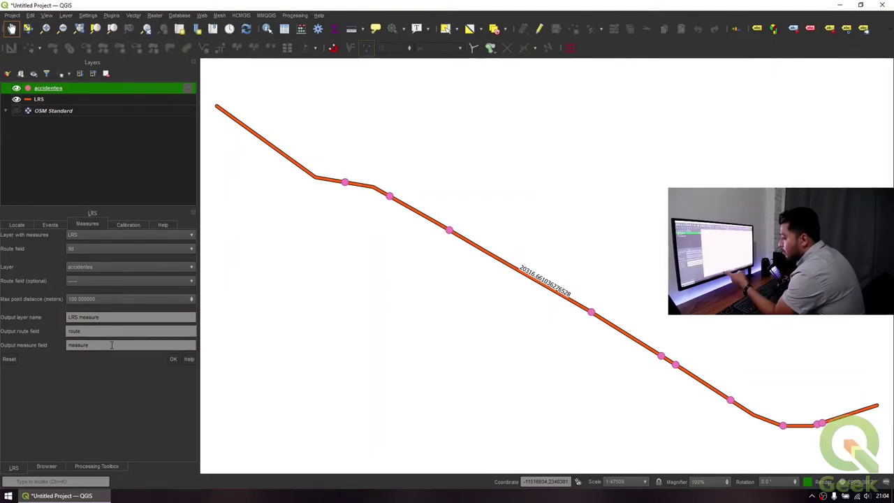
{"action": "left_click", "coordinate": [111, 345]}
{"action": "type", "text": "1"}
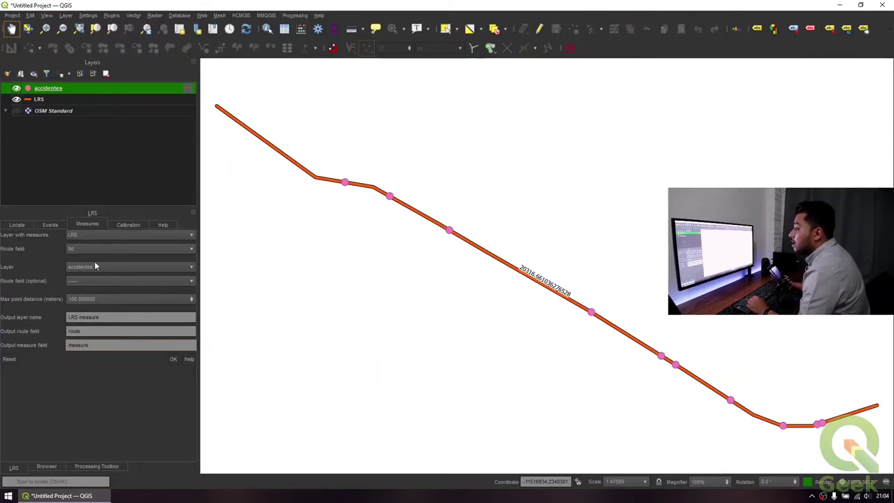
Open the attribute table of accidentes for editing and add a whole number field named route.
{"action": "right_click", "coordinate": [97, 88]}
{"action": "left_click", "coordinate": [153, 220]}
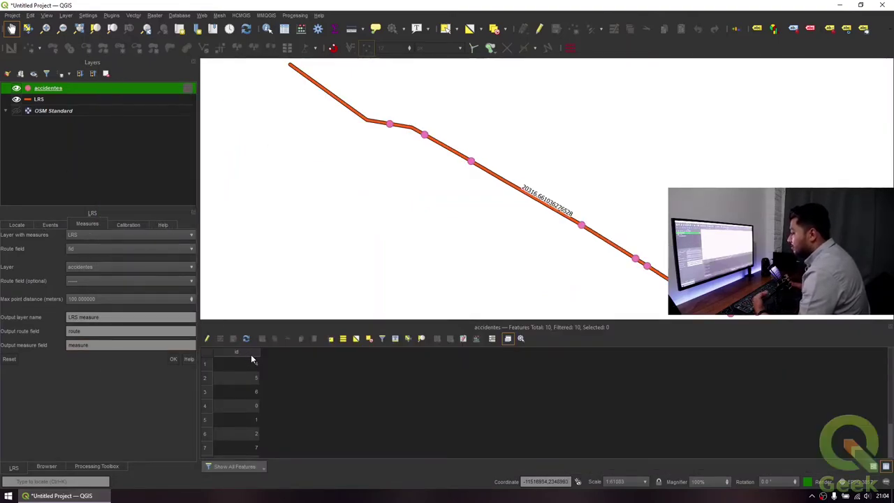
{"action": "left_click", "coordinate": [207, 339]}
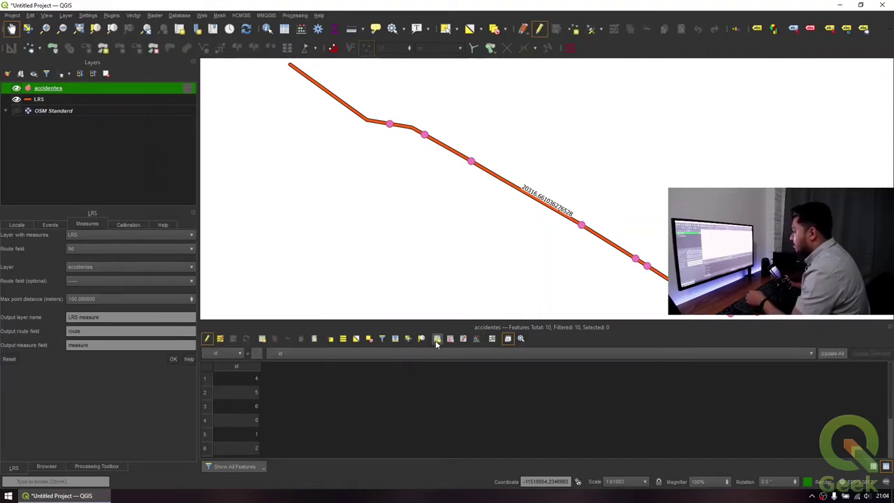
{"action": "left_click", "coordinate": [437, 339]}
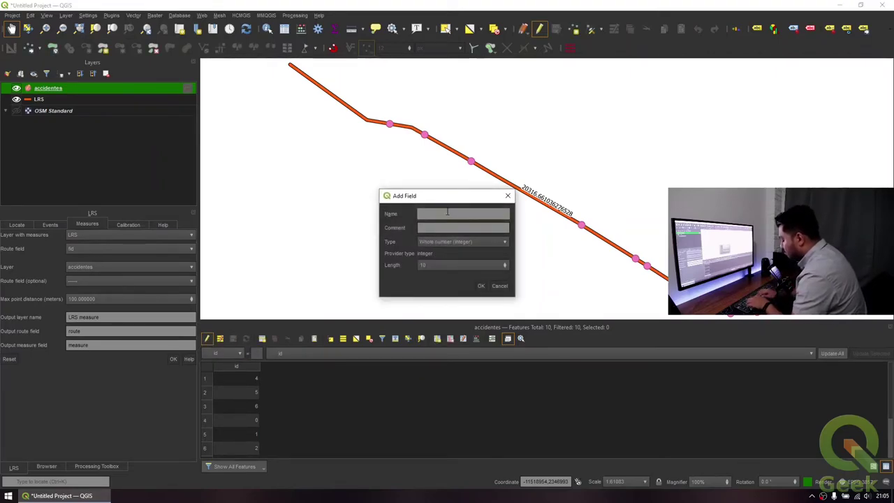
{"action": "type", "text": "m"}
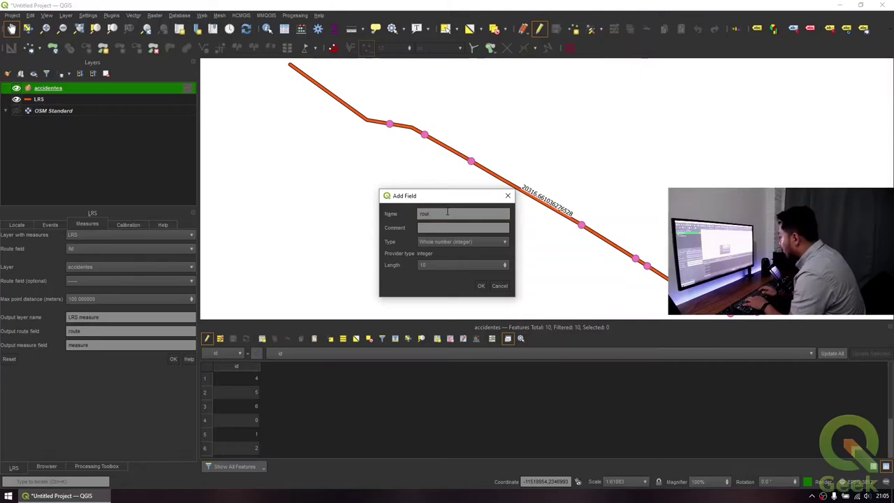
{"action": "left_click", "coordinate": [452, 241]}
{"action": "left_click", "coordinate": [448, 247]}
{"action": "left_click", "coordinate": [481, 286]}
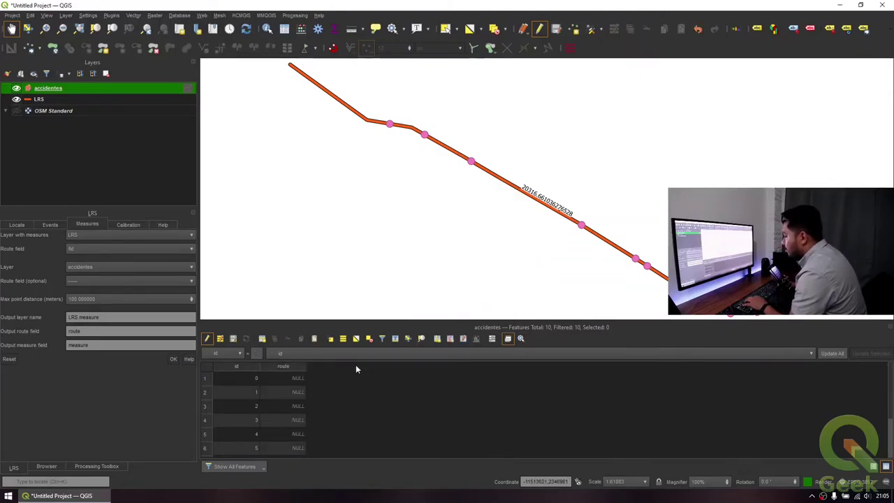
Add a decimal number field named measure to the accidentes table.
{"action": "left_click", "coordinate": [435, 340]}
{"action": "type", "text": "me"}
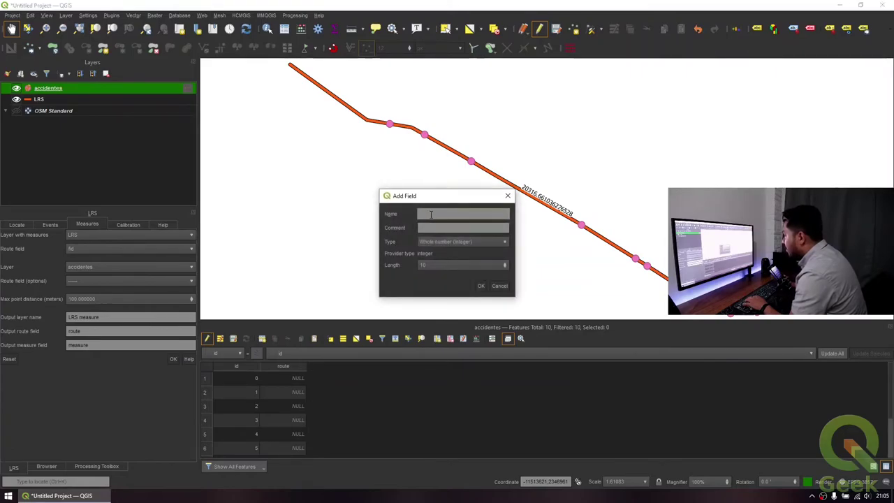
{"action": "type", "text": "asure"}
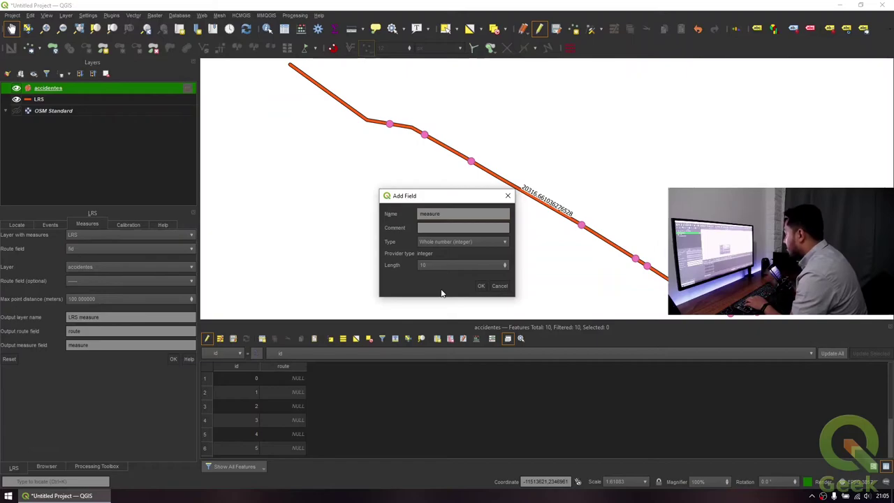
{"action": "left_click", "coordinate": [467, 241]}
{"action": "left_click", "coordinate": [466, 256]}
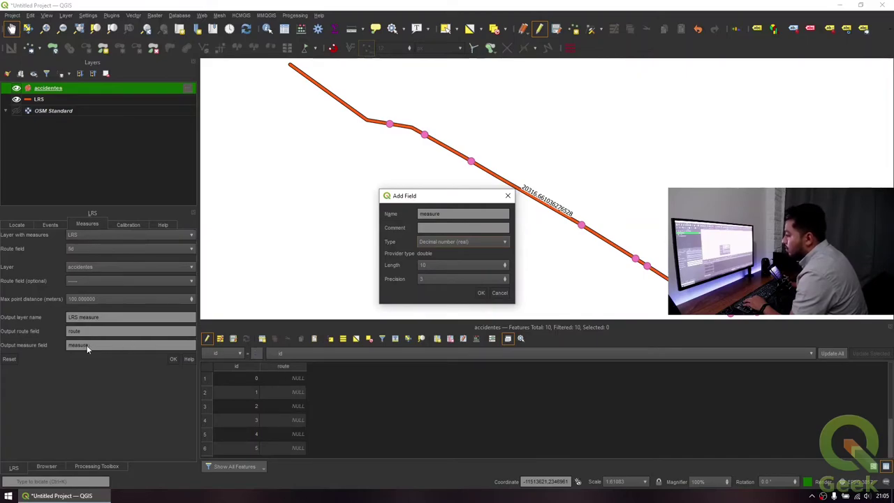
{"action": "left_click", "coordinate": [481, 292]}
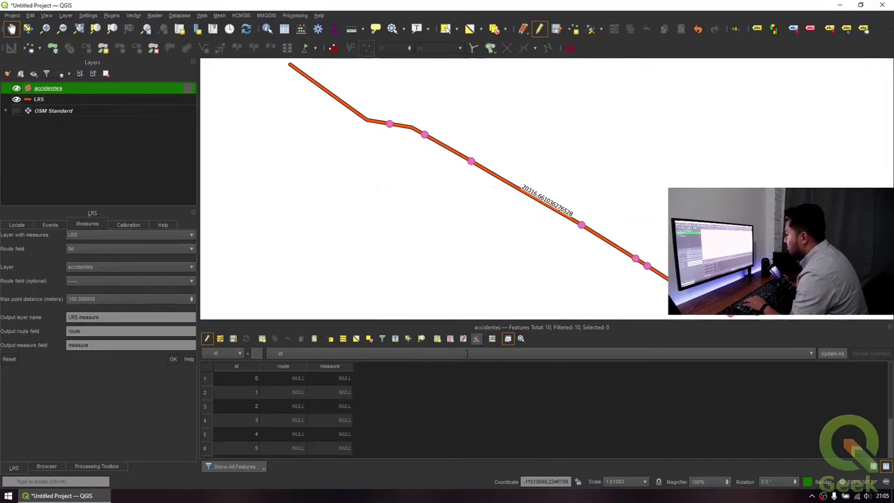
End editing and close the accidentes table, and run the measures calculation to produce the LRS measure layer.
{"action": "left_click", "coordinate": [207, 338]}
{"action": "left_click", "coordinate": [329, 406]}
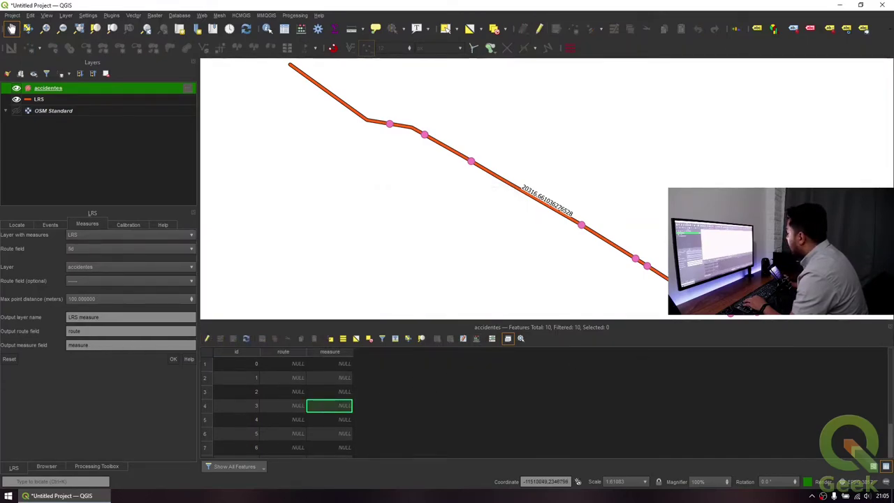
{"action": "left_click", "coordinate": [886, 328]}
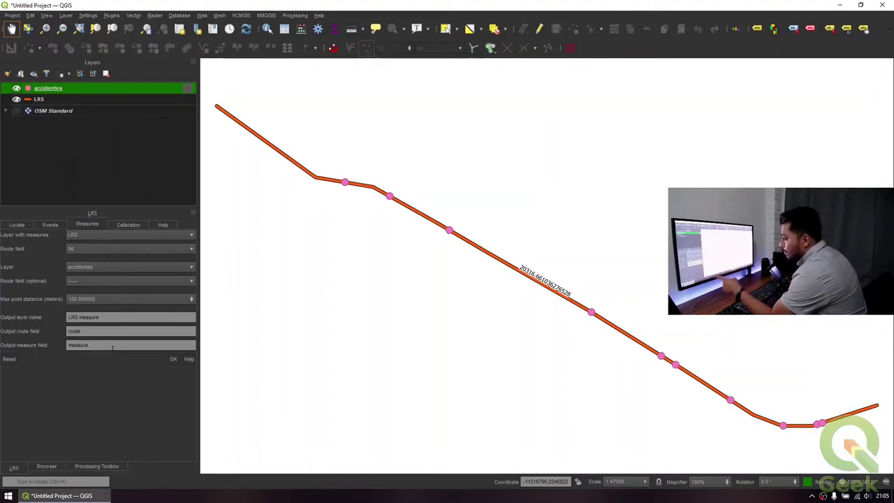
{"action": "left_click", "coordinate": [172, 360]}
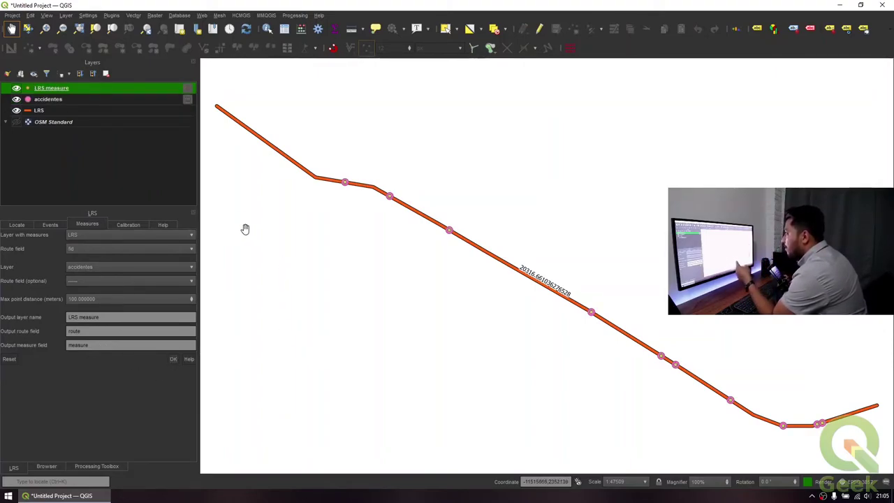
Hide the accidentes layer and open the attribute table of the LRS measure layer.
{"action": "left_click", "coordinate": [17, 100]}
{"action": "right_click", "coordinate": [63, 88]}
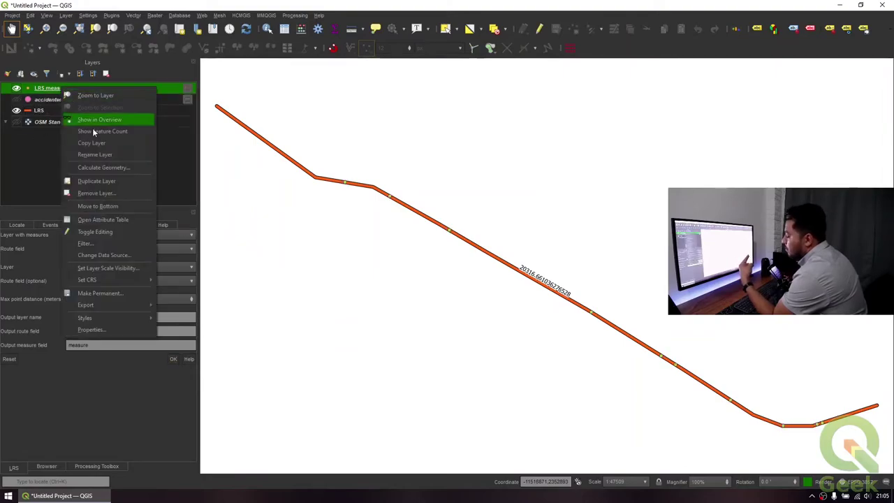
{"action": "left_click", "coordinate": [117, 216]}
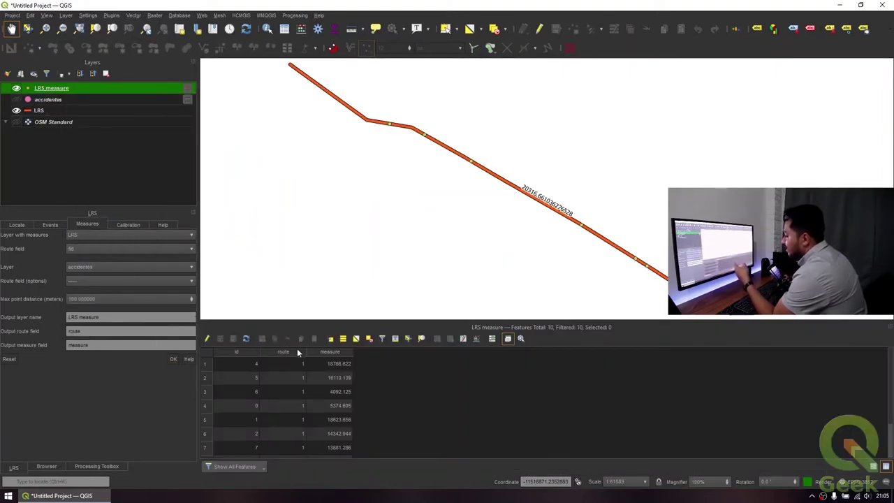
Review the LRS measure table sorted by id, route and measure in turn, widening the measure column to read its values.
{"action": "left_click", "coordinate": [244, 352]}
{"action": "left_click", "coordinate": [282, 354]}
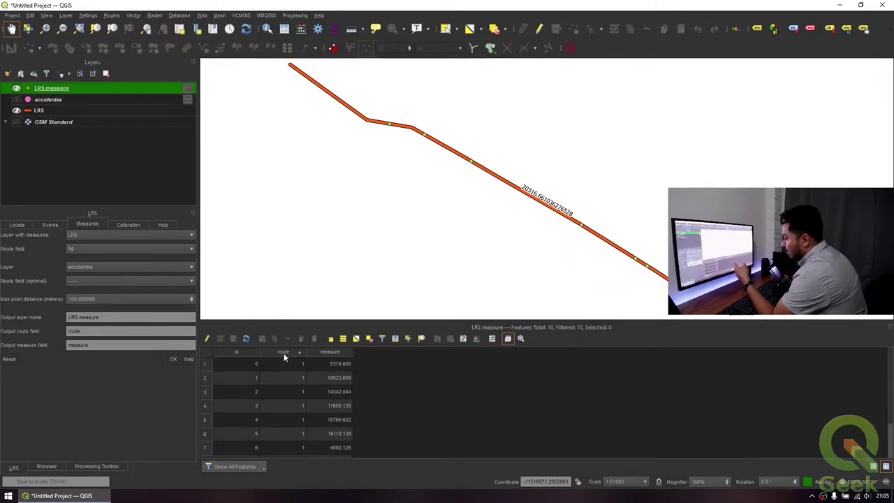
{"action": "left_click", "coordinate": [283, 353]}
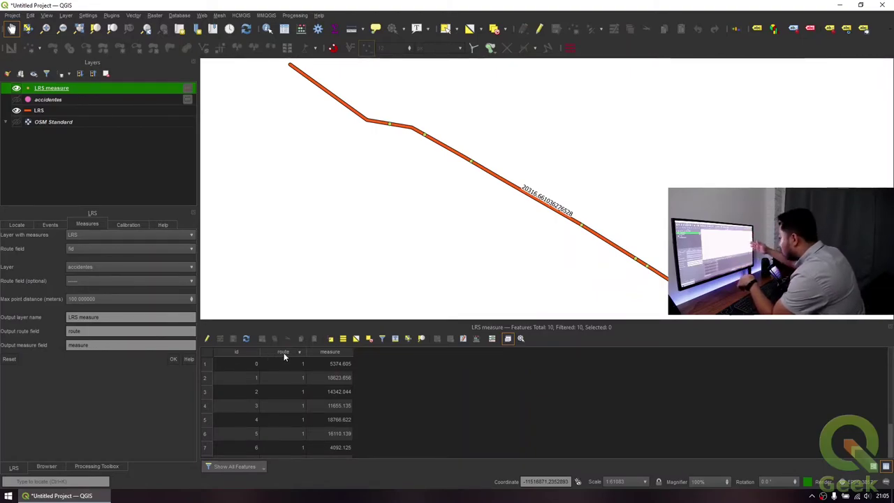
{"action": "left_click", "coordinate": [348, 353]}
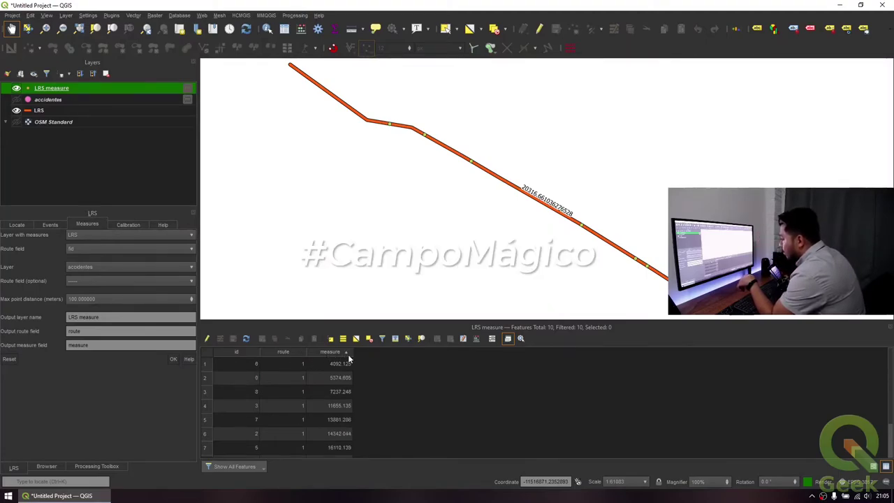
{"action": "double_click", "coordinate": [353, 353]}
{"action": "left_click", "coordinate": [359, 358]}
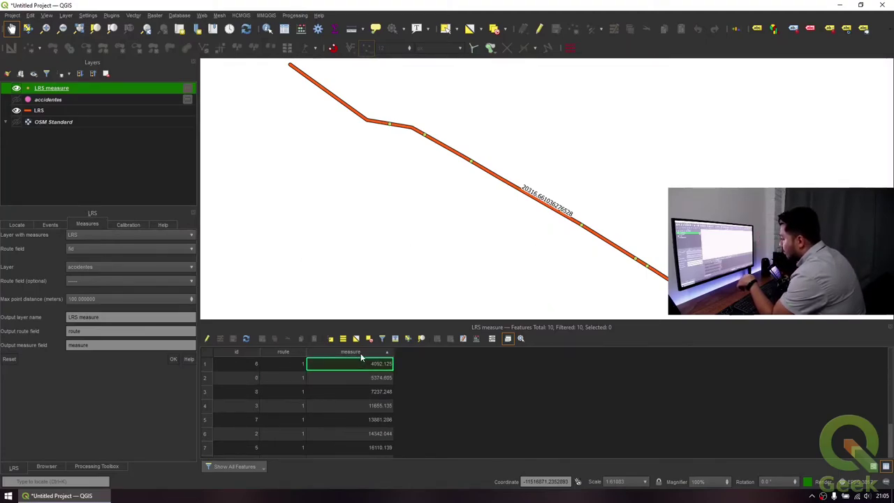
{"action": "left_click", "coordinate": [362, 353]}
{"action": "left_click", "coordinate": [377, 352]}
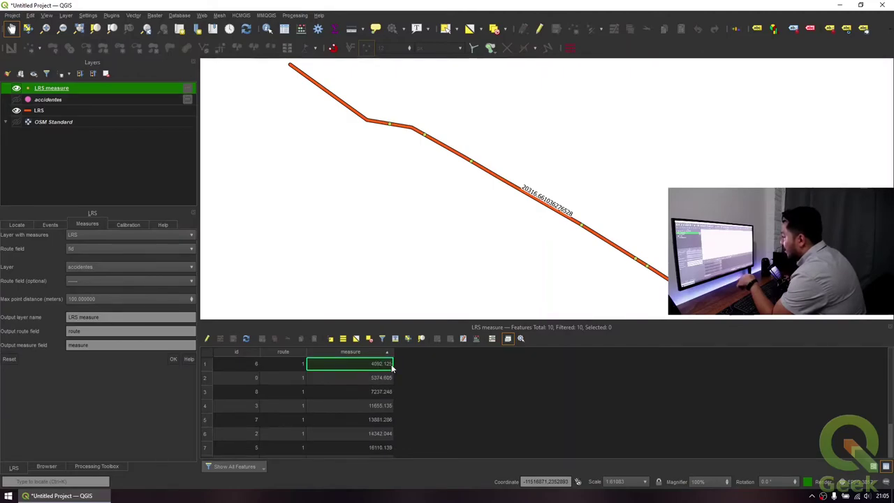
{"action": "left_click", "coordinate": [238, 352]}
{"action": "left_click", "coordinate": [236, 378]}
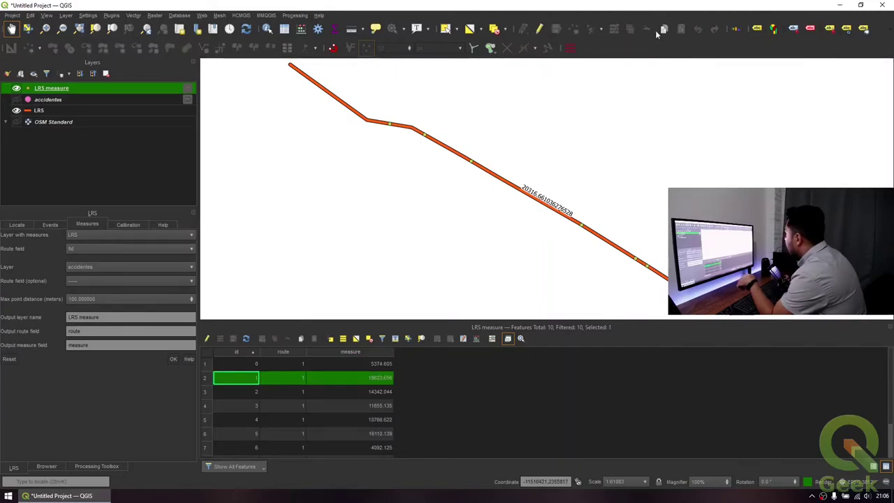
Select the first accident point along the road on the map and sort the table in ascending order of measure.
{"action": "left_click", "coordinate": [448, 29]}
{"action": "left_click_drag", "start_coordinate": [376, 95], "coordinate": [410, 151]}
{"action": "scroll", "coordinate": [369, 435], "scroll_direction": "down", "scroll_amount": 1}
{"action": "left_click", "coordinate": [367, 352]}
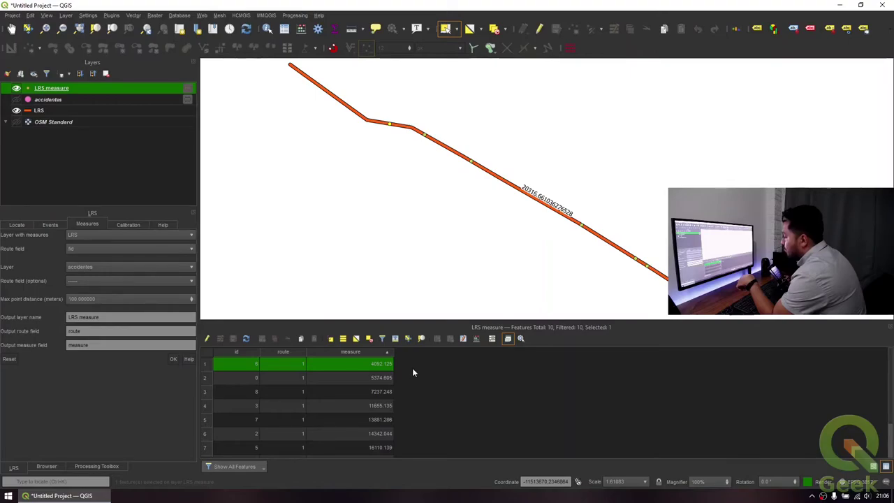
Enable snapping and measure the distance along the road from its start through the bend to the first accident point.
{"action": "left_click_drag", "start_coordinate": [298, 98], "coordinate": [341, 195]}
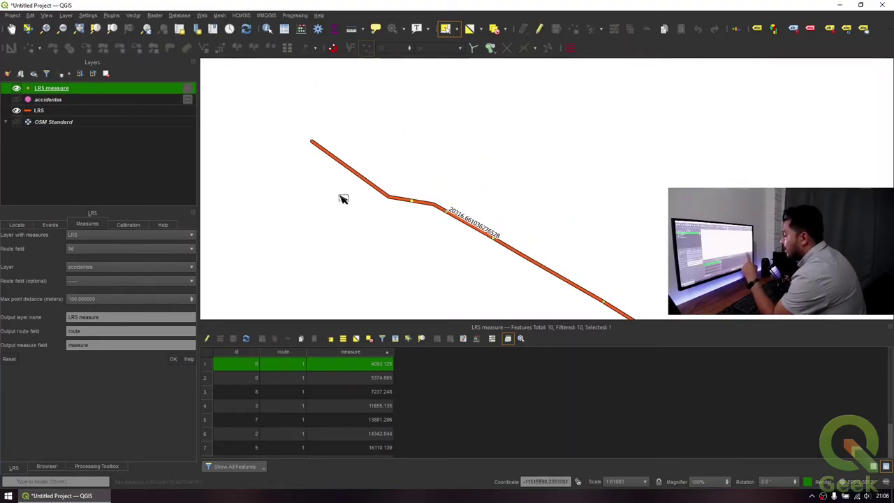
{"action": "scroll", "coordinate": [356, 203], "scroll_direction": "up", "scroll_amount": 3}
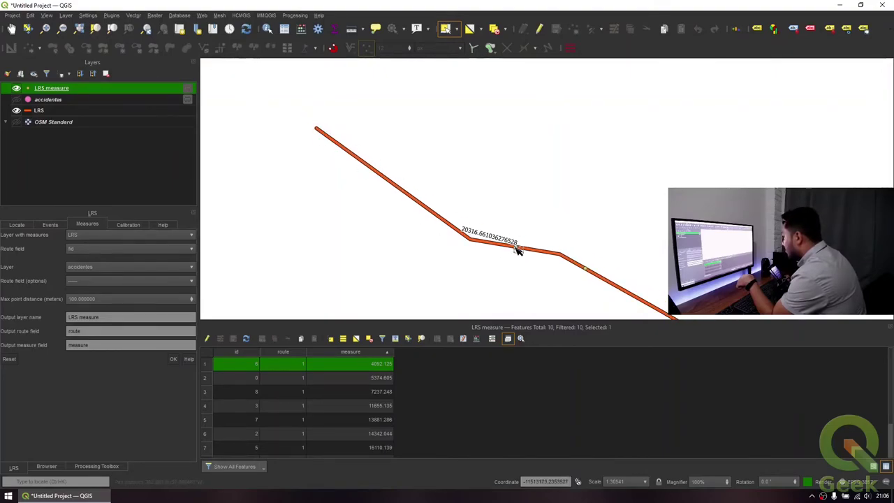
{"action": "left_click", "coordinate": [355, 30]}
{"action": "left_click_drag", "start_coordinate": [472, 149], "coordinate": [729, 69]}
{"action": "left_click", "coordinate": [624, 189]}
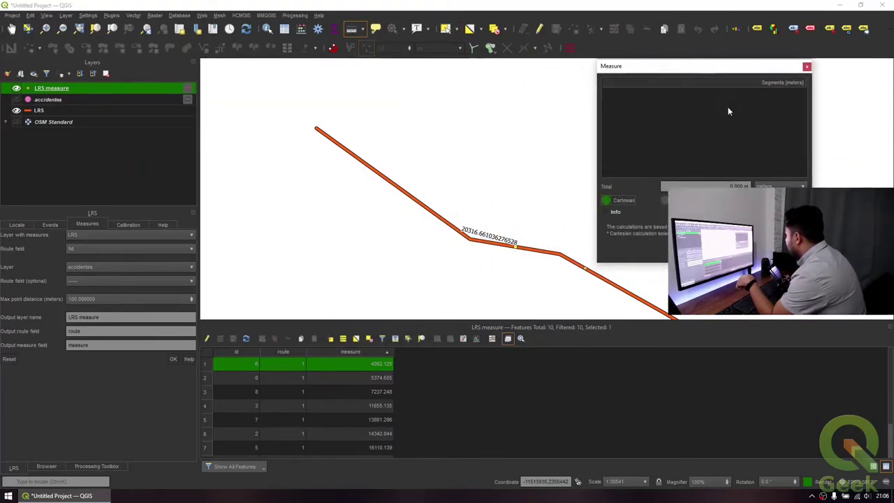
{"action": "left_click", "coordinate": [333, 48]}
{"action": "left_click", "coordinate": [317, 129]}
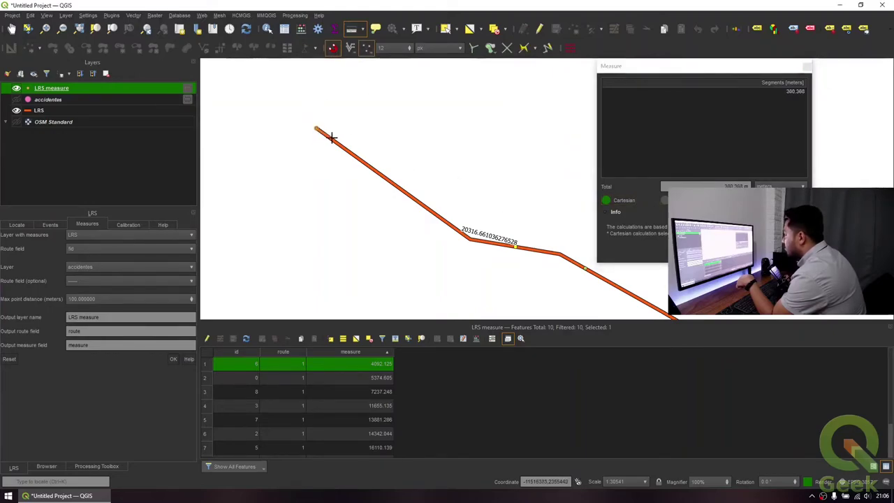
{"action": "left_click", "coordinate": [469, 239]}
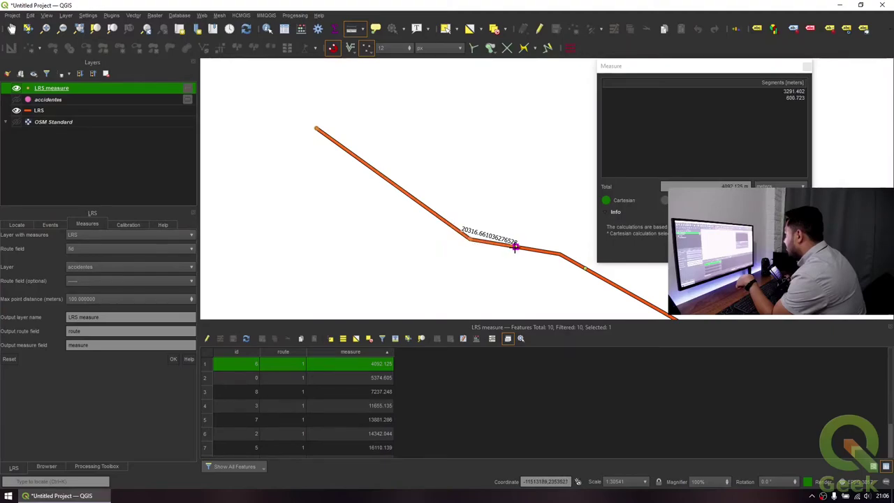
{"action": "right_click", "coordinate": [590, 244]}
{"action": "left_click_drag", "start_coordinate": [713, 81], "coordinate": [671, 98]}
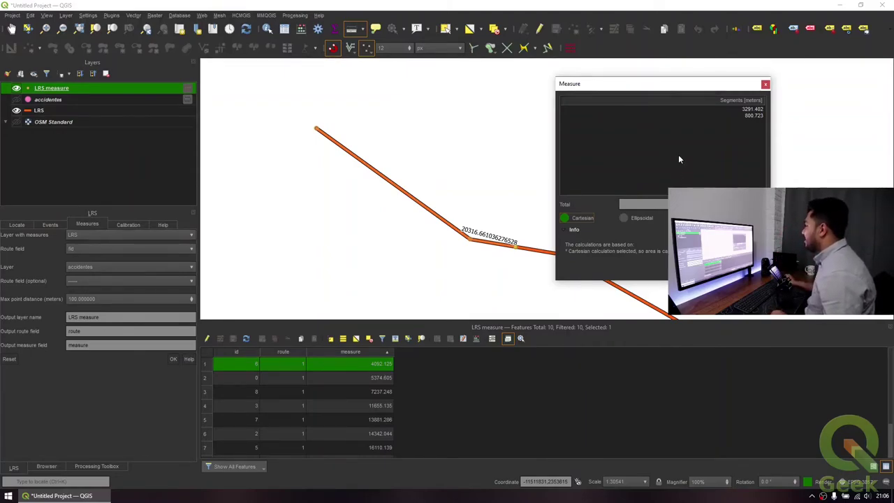
{"action": "left_click", "coordinate": [766, 84]}
Select the second accident point along the road to find its record in the table.
{"action": "scroll", "coordinate": [663, 161], "scroll_direction": "down", "scroll_amount": 1}
{"action": "scroll", "coordinate": [609, 216], "scroll_direction": "up", "scroll_amount": 1}
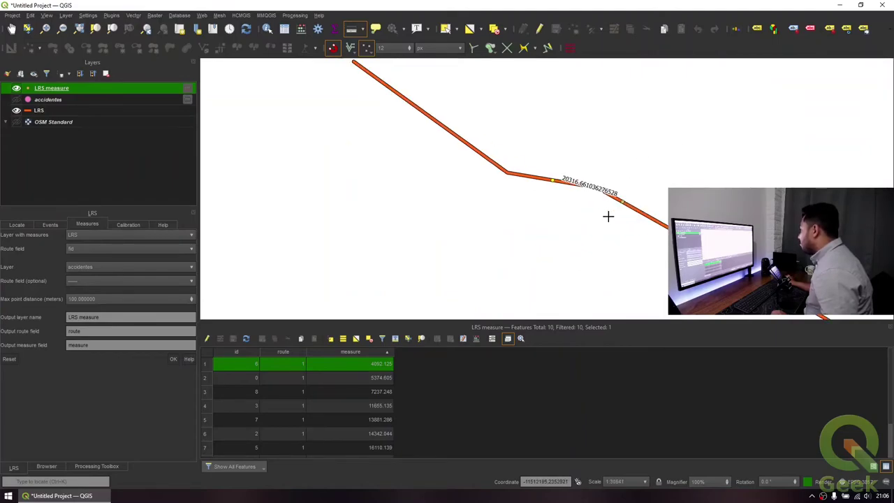
{"action": "scroll", "coordinate": [609, 216], "scroll_direction": "down", "scroll_amount": 1}
{"action": "left_click", "coordinate": [445, 28]}
{"action": "left_click_drag", "start_coordinate": [621, 246], "coordinate": [579, 280]}
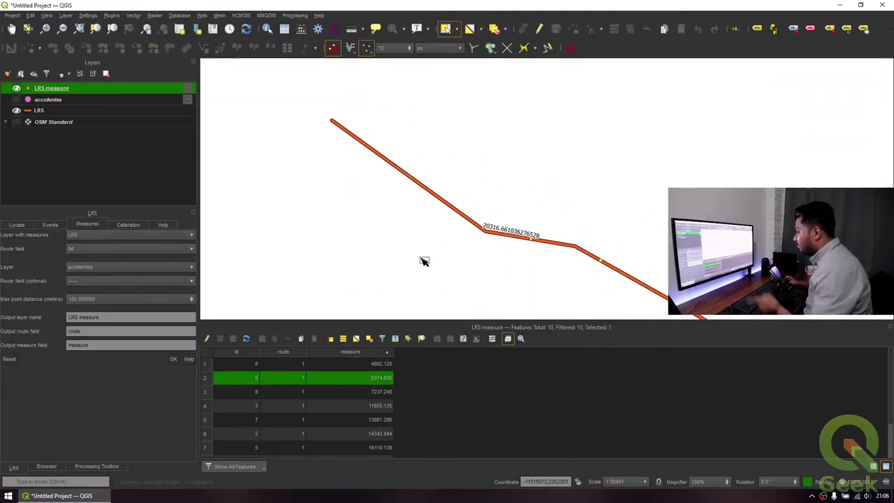
Measure the distance along the road's vertices from its start to the second accident point, and clear the selection.
{"action": "left_click", "coordinate": [351, 29]}
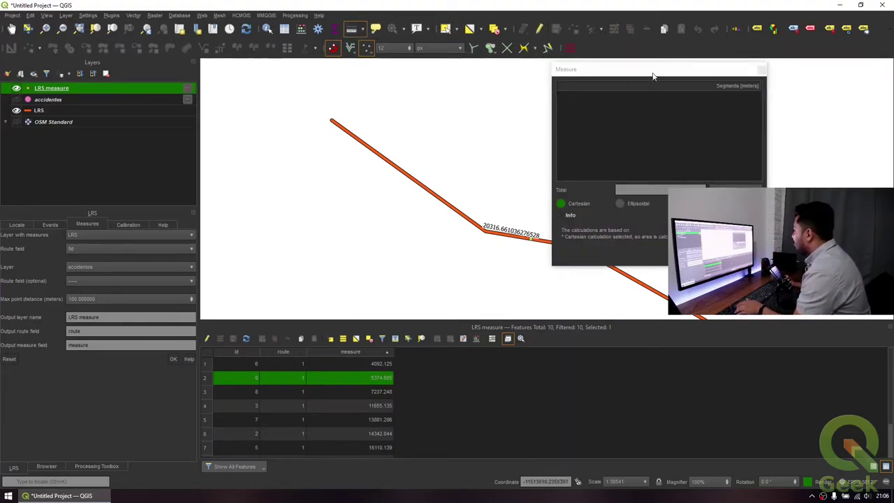
{"action": "left_click_drag", "start_coordinate": [653, 76], "coordinate": [755, 63]}
{"action": "left_click", "coordinate": [329, 121]}
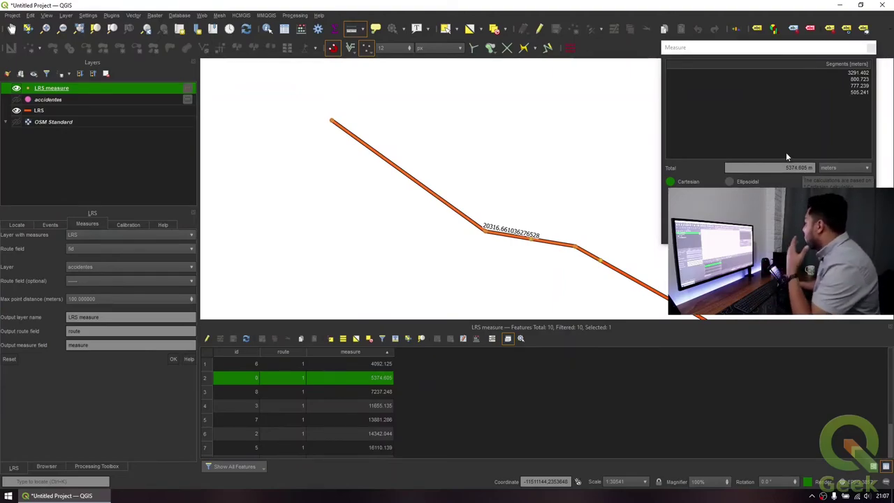
{"action": "left_click", "coordinate": [365, 49]}
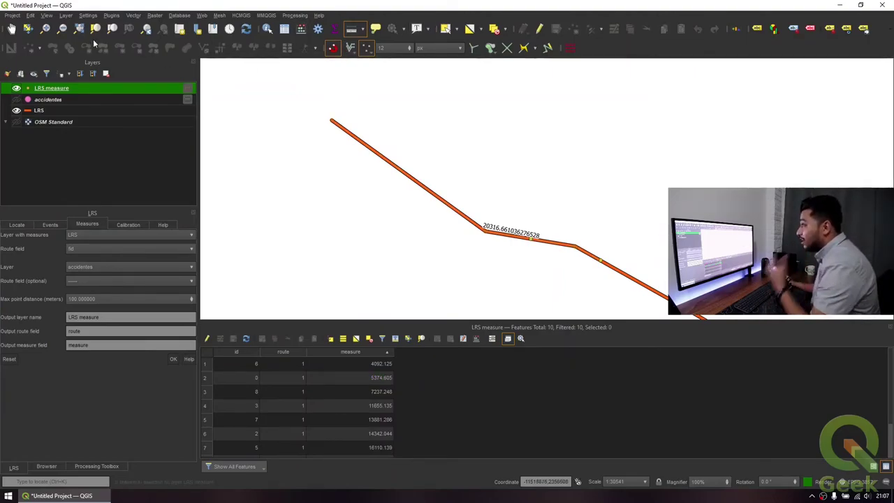
Remove the original accidentes layer from the project.
{"action": "left_click_drag", "start_coordinate": [469, 191], "coordinate": [367, 86]}
{"action": "left_click_drag", "start_coordinate": [452, 164], "coordinate": [324, 107]}
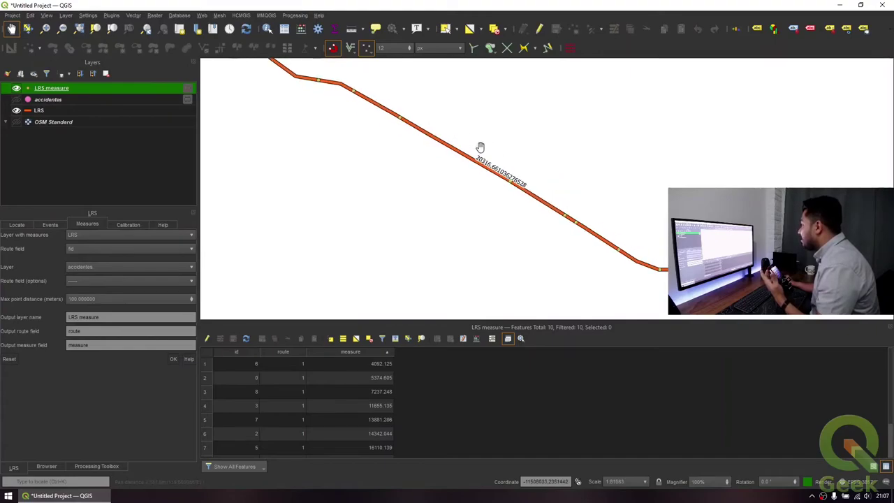
{"action": "left_click_drag", "start_coordinate": [467, 140], "coordinate": [342, 77]}
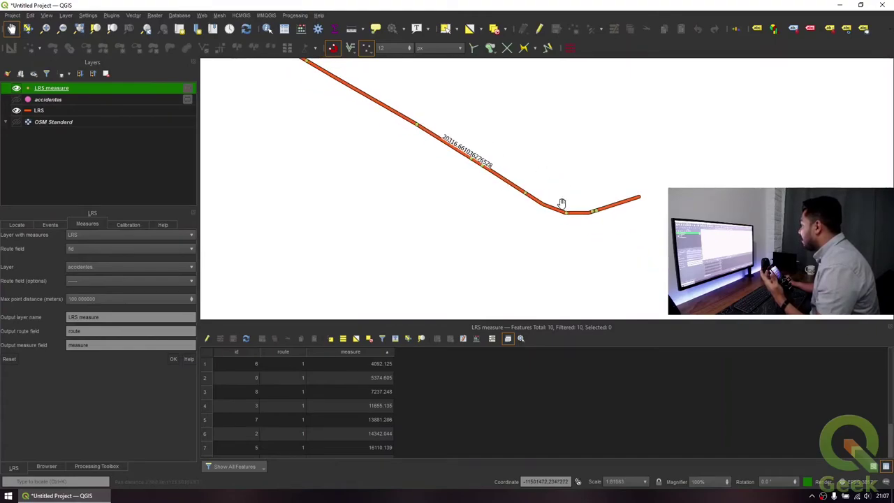
{"action": "left_click", "coordinate": [74, 100]}
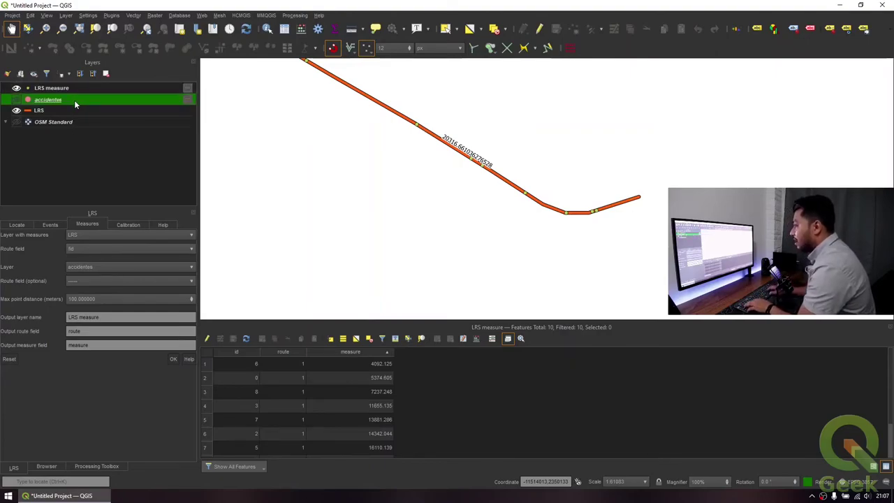
{"action": "key", "text": "ctrl+d"}
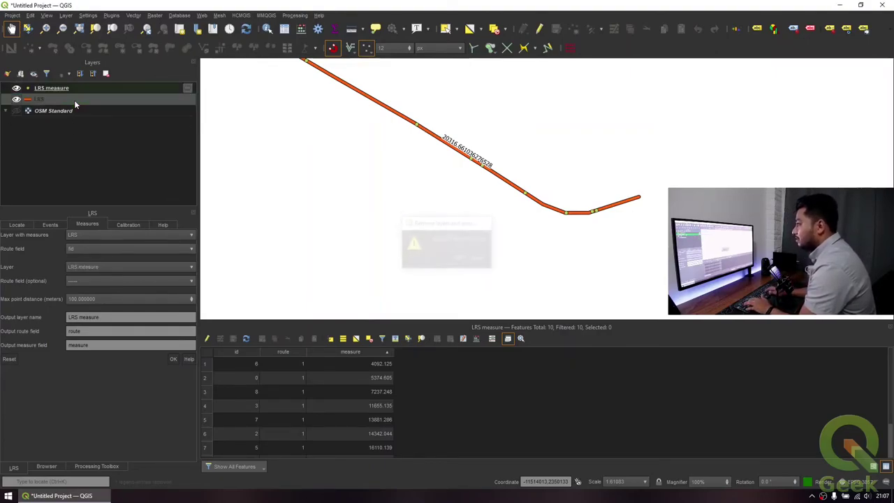
{"action": "key", "text": "Return"}
Save the temporary LRS measure layer as the GeoPackage accidentes.gpkg on the Desktop.
{"action": "left_click", "coordinate": [189, 88]}
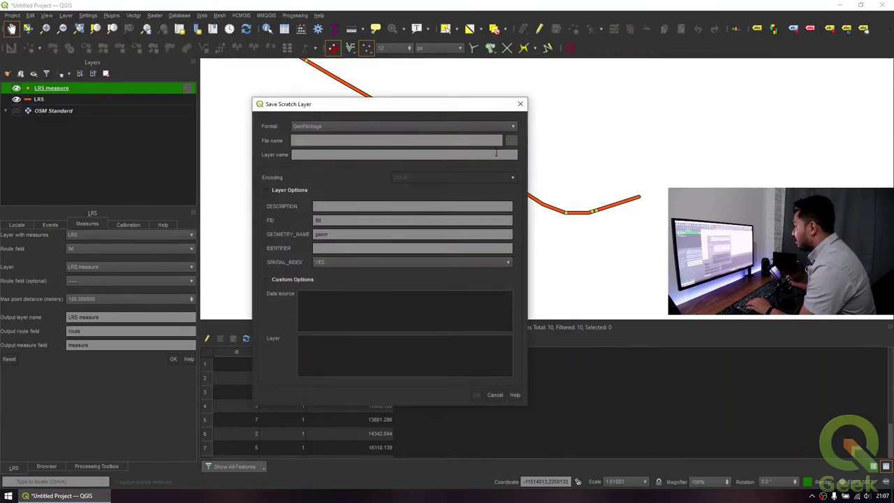
{"action": "left_click", "coordinate": [511, 142]}
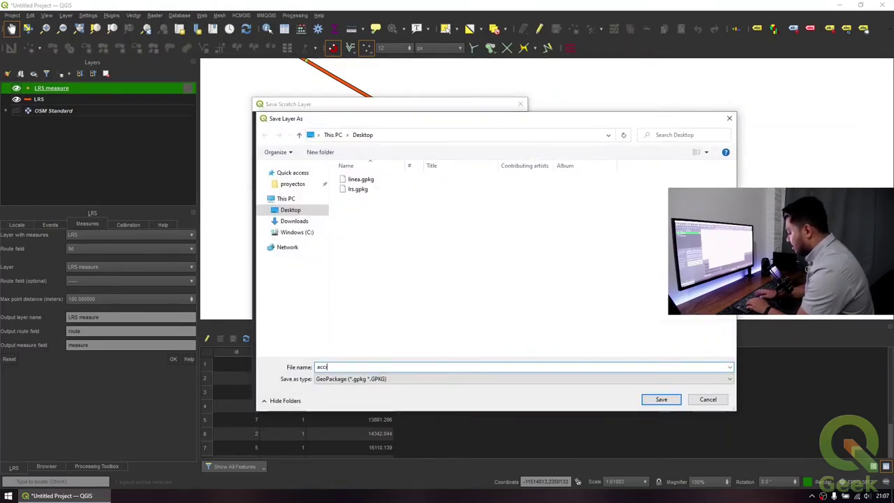
{"action": "key", "text": "Return"}
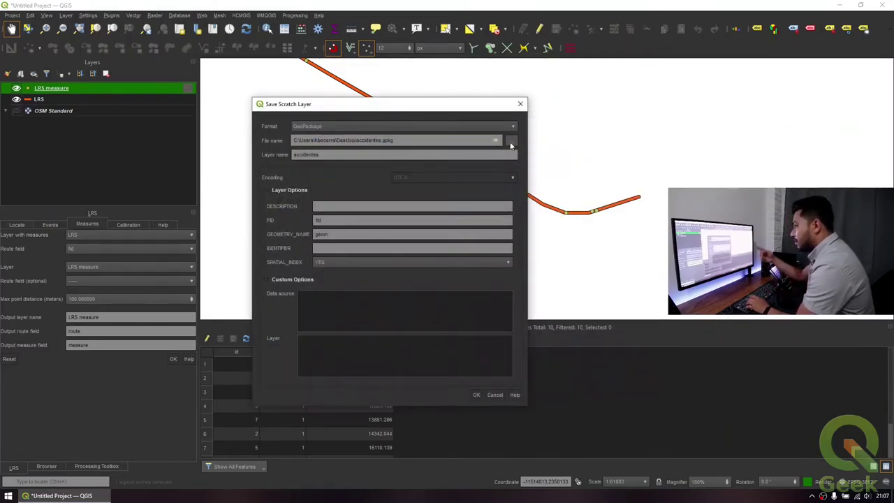
{"action": "left_click", "coordinate": [477, 395]}
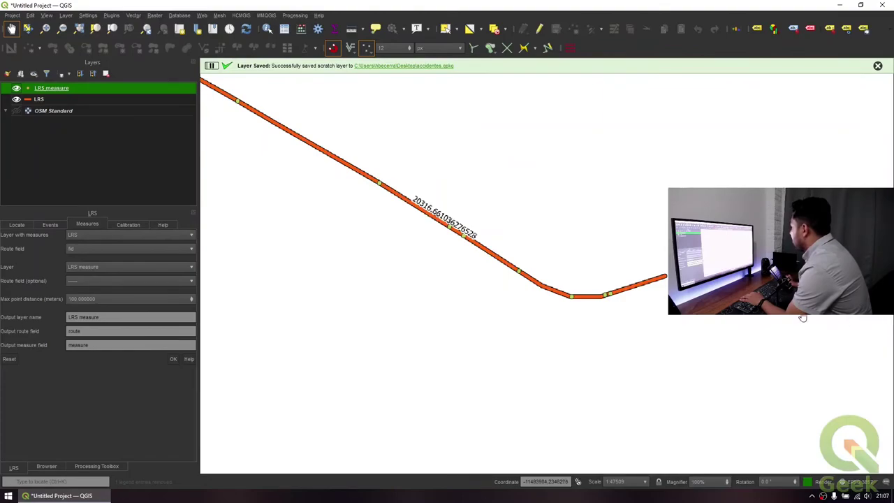
Style the LRS measure points with the effect drop shadow marker symbol.
{"action": "key", "text": "F7"}
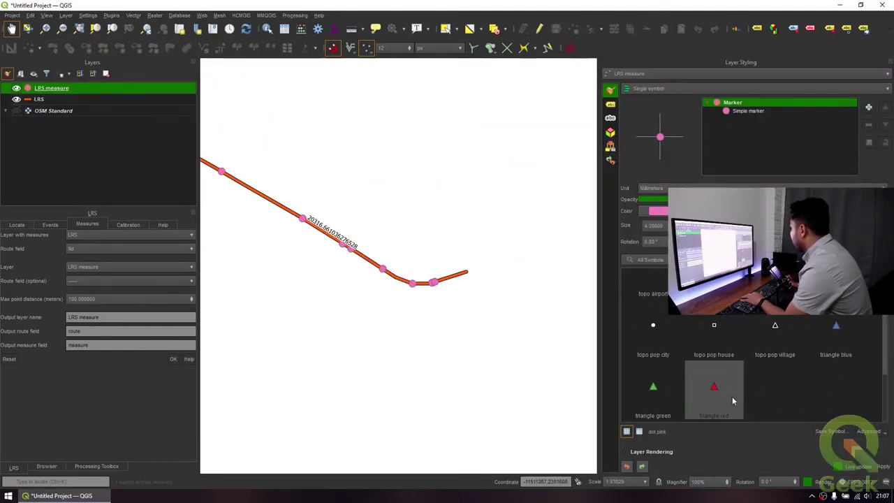
{"action": "scroll", "coordinate": [729, 374], "scroll_direction": "down", "scroll_amount": 3}
{"action": "left_click", "coordinate": [714, 300]}
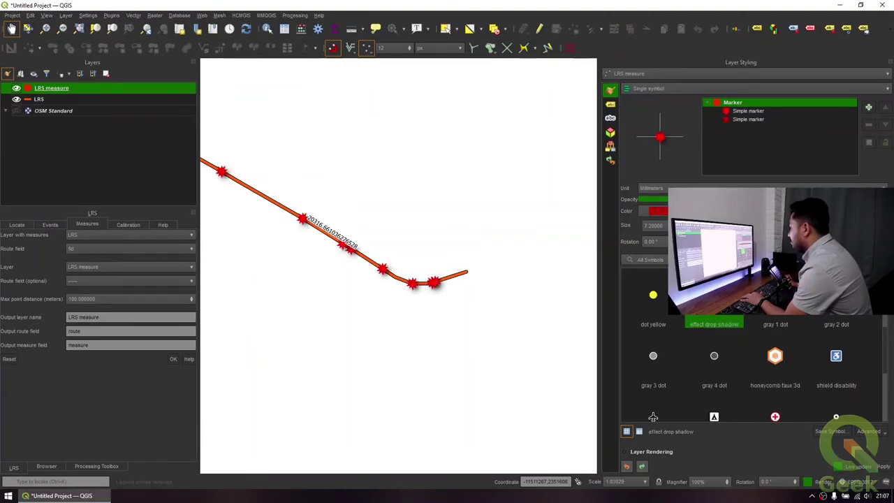
Label the LRS measure points with Single Labels using the measure field, and show the label buffer settings.
{"action": "left_click", "coordinate": [611, 104]}
{"action": "left_click", "coordinate": [672, 89]}
{"action": "left_click", "coordinate": [672, 87]}
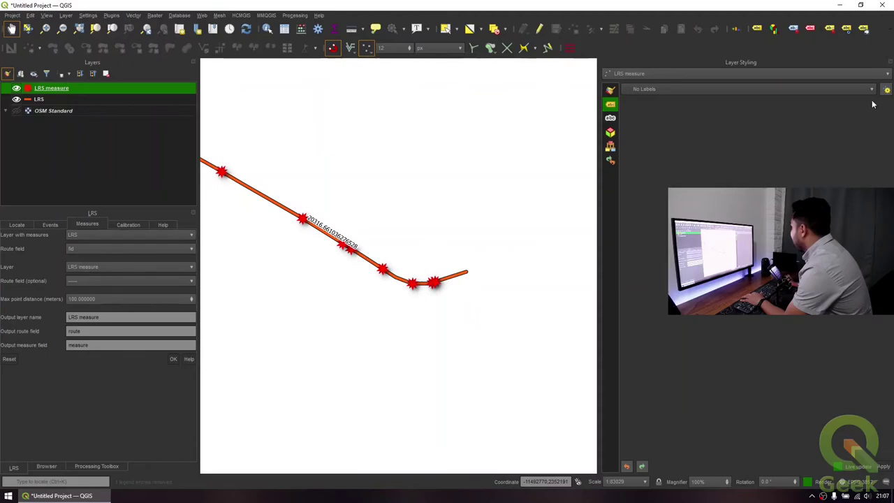
{"action": "left_click", "coordinate": [871, 88]}
{"action": "left_click", "coordinate": [872, 104]}
{"action": "left_click", "coordinate": [871, 104]}
{"action": "left_click", "coordinate": [687, 132]}
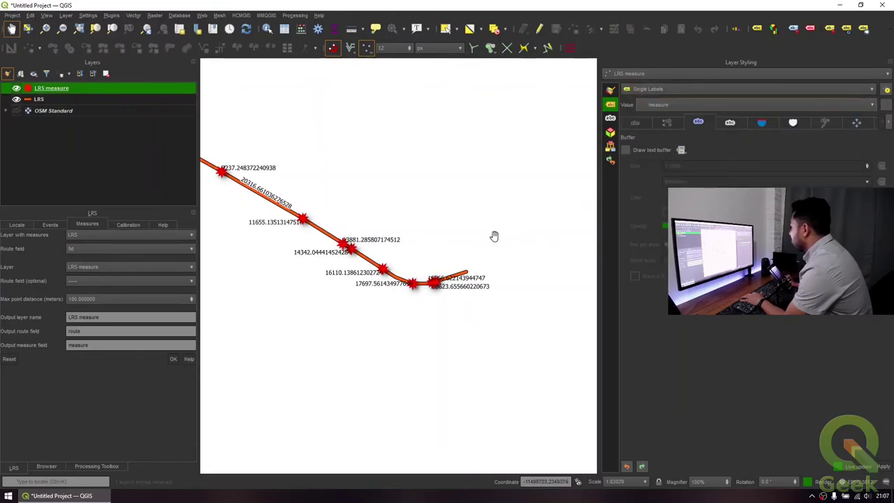
Turn off the labels of the LRS line layer and make LRS measure the active layer again.
{"action": "left_click_drag", "start_coordinate": [511, 232], "coordinate": [479, 295]}
{"action": "scroll", "coordinate": [401, 263], "scroll_direction": "up", "scroll_amount": 1}
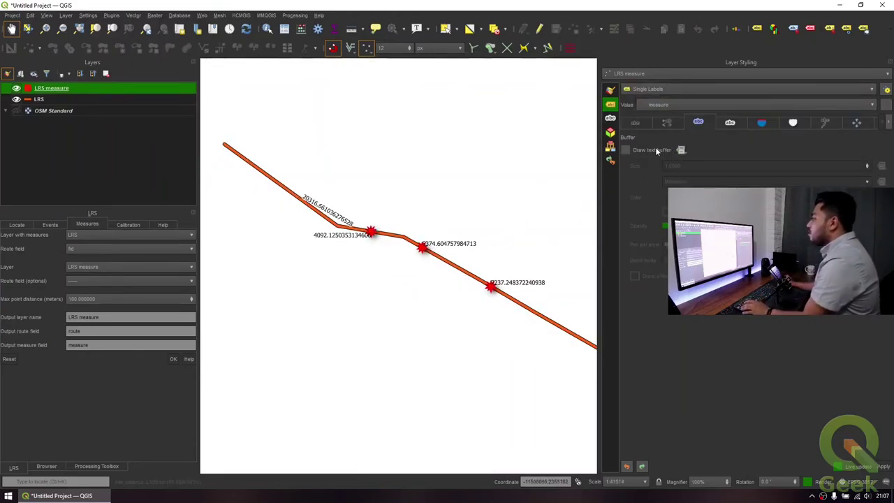
{"action": "left_click_drag", "start_coordinate": [39, 99], "coordinate": [648, 109]}
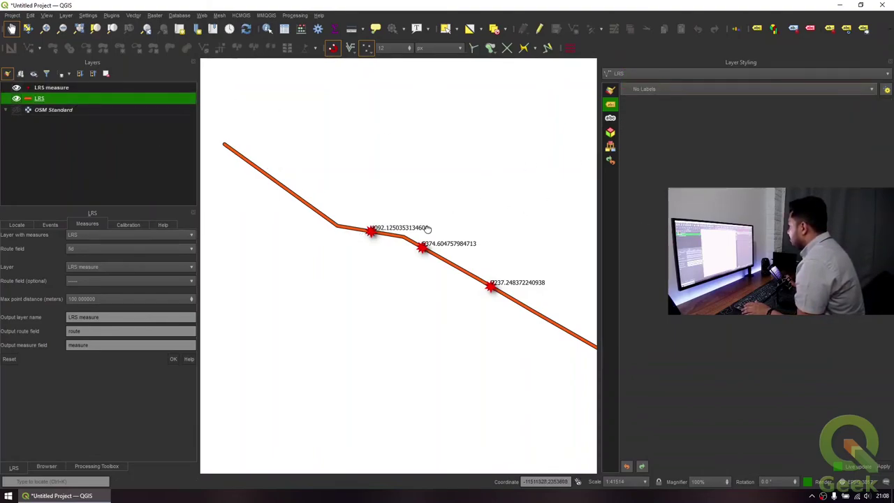
{"action": "left_click_drag", "start_coordinate": [428, 227], "coordinate": [358, 197]}
{"action": "left_click_drag", "start_coordinate": [397, 269], "coordinate": [368, 220]}
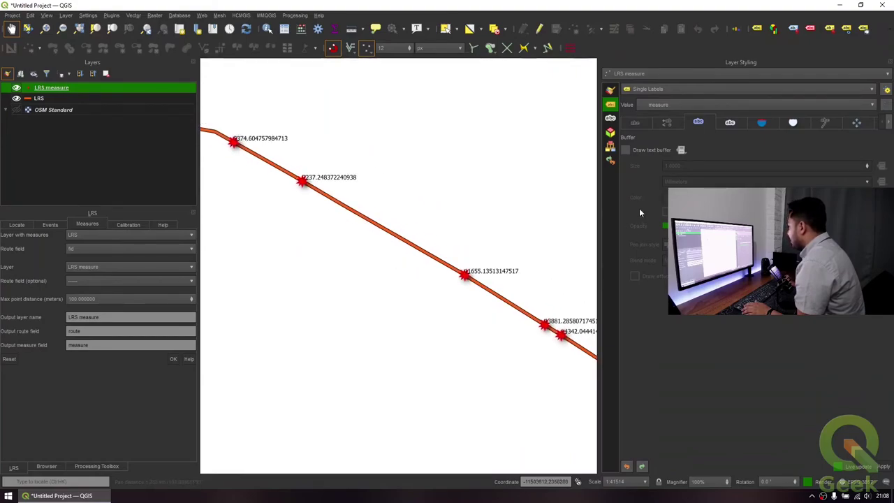
Show the label mask settings of the LRS measure layer and enable the mask.
{"action": "left_click", "coordinate": [730, 124]}
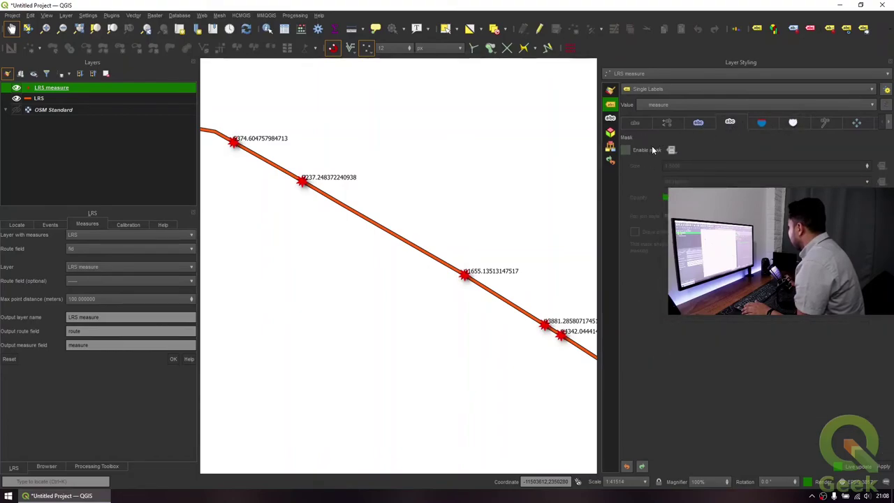
{"action": "left_click", "coordinate": [660, 149]}
Turn on the OSM Standard basemap beneath the measured points and close the Layer Styling panel to enlarge the map.
{"action": "mouse_move", "coordinate": [466, 244]}
{"action": "left_mouse_down"}
{"action": "mouse_move", "coordinate": [385, 205]}
{"action": "mouse_move", "coordinate": [357, 231]}
{"action": "mouse_move", "coordinate": [432, 239]}
{"action": "left_mouse_up"}
{"action": "left_click", "coordinate": [3, 109]}
{"action": "left_click", "coordinate": [16, 110]}
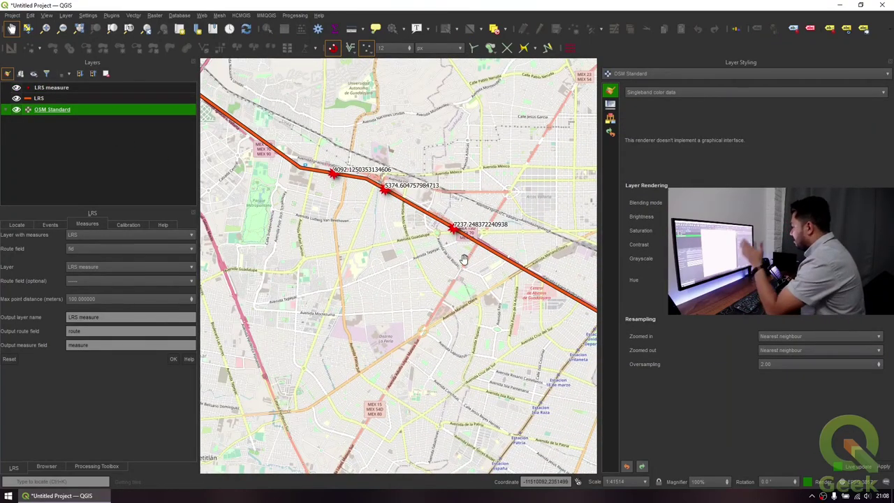
{"action": "scroll", "coordinate": [424, 248], "scroll_direction": "down", "scroll_amount": 1}
{"action": "left_click_drag", "start_coordinate": [423, 248], "coordinate": [322, 208]}
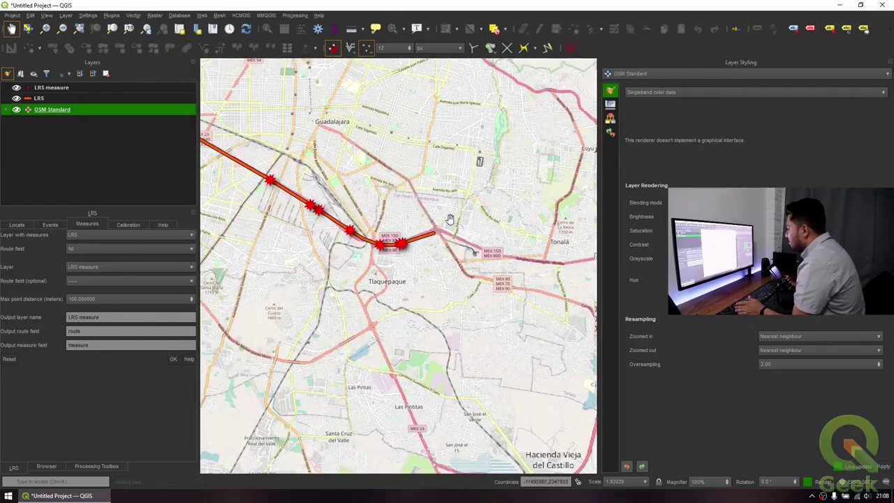
{"action": "left_click", "coordinate": [890, 63]}
{"action": "scroll", "coordinate": [299, 290], "scroll_direction": "up", "scroll_amount": 2}
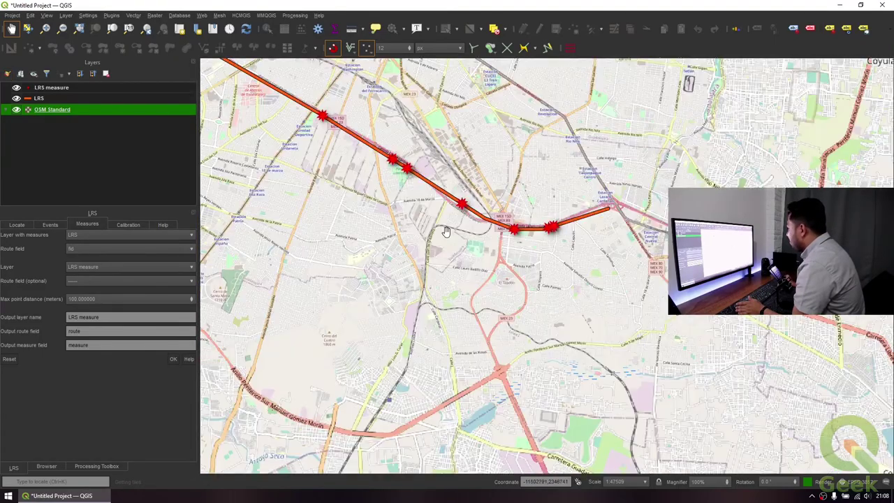
{"action": "scroll", "coordinate": [299, 290], "scroll_direction": "up", "scroll_amount": 2}
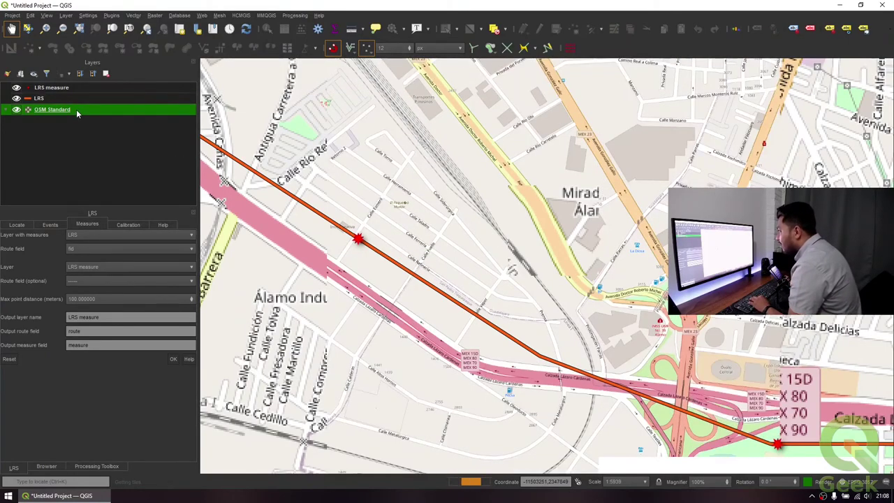
Hide the OSM Standard basemap and view the labelled measure points along the LRS line.
{"action": "key", "text": "space"}
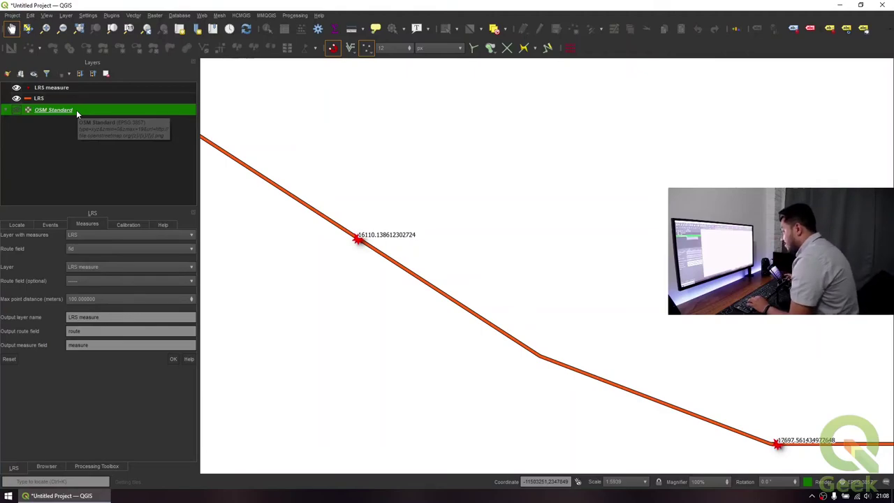
{"action": "scroll", "coordinate": [476, 261], "scroll_direction": "down", "scroll_amount": 2}
{"action": "left_click_drag", "start_coordinate": [449, 236], "coordinate": [561, 326]}
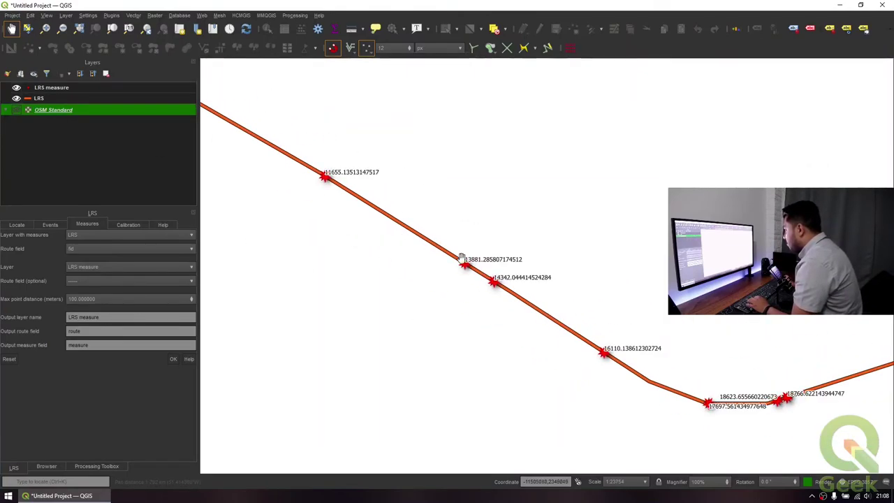
Switch to Google Chrome, go to gitlab.com and open the Qexpressions project.
{"action": "key", "text": "super"}
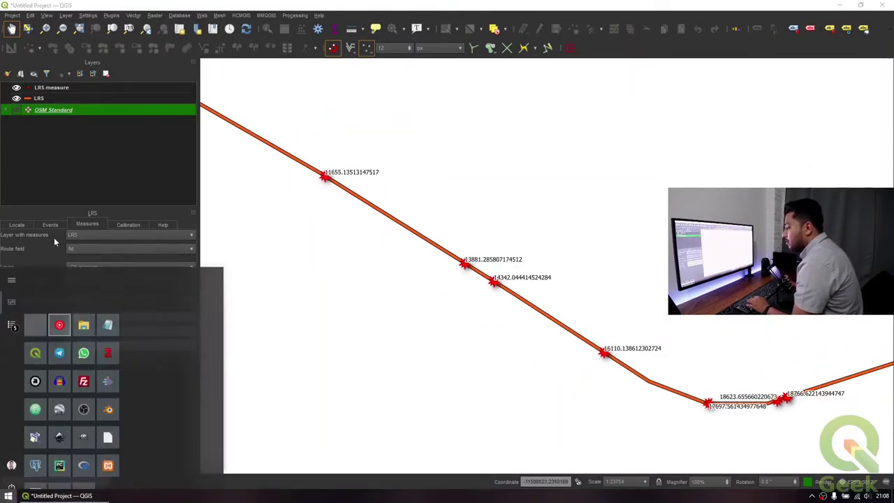
{"action": "left_click", "coordinate": [35, 286]}
{"action": "type", "text": "gitlab.com"}
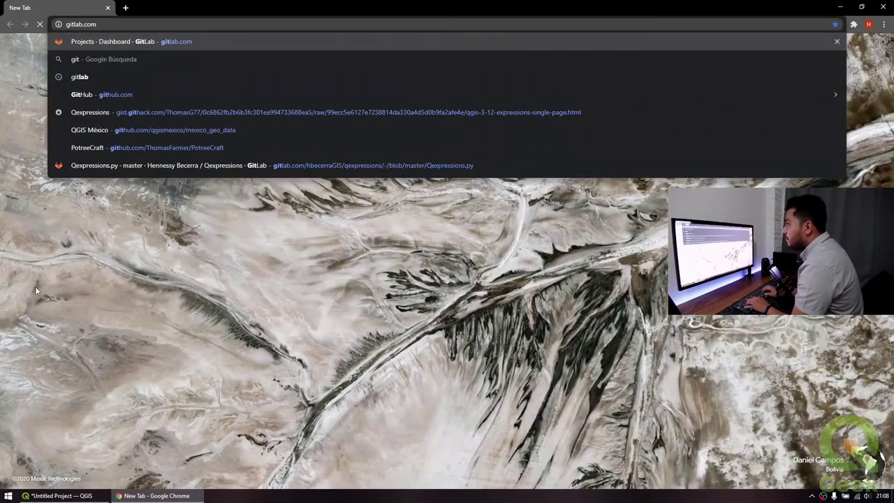
{"action": "key", "text": "Return"}
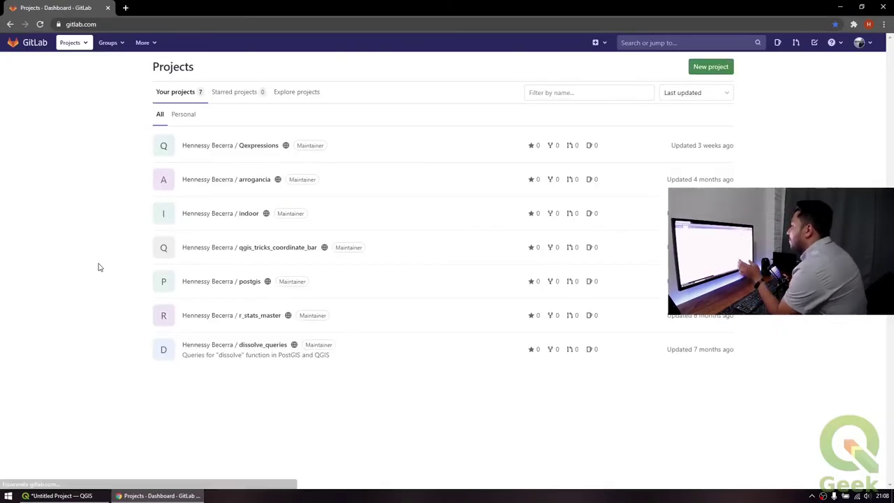
{"action": "left_click", "coordinate": [246, 148]}
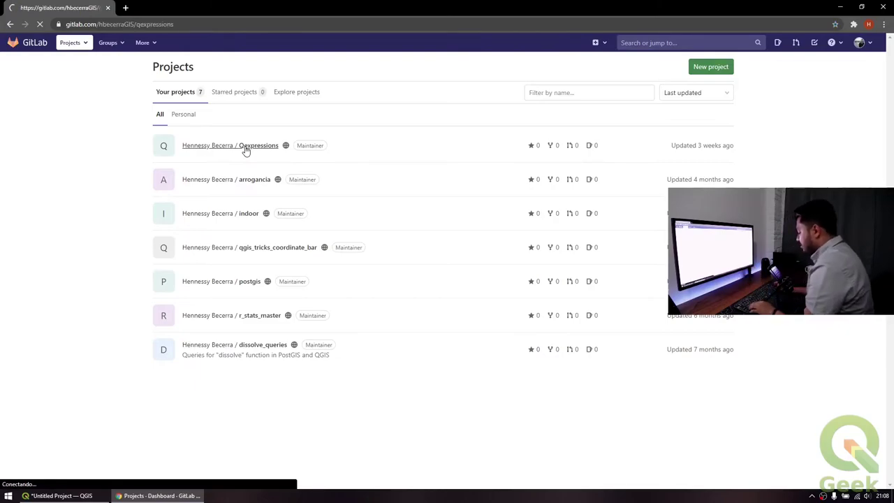